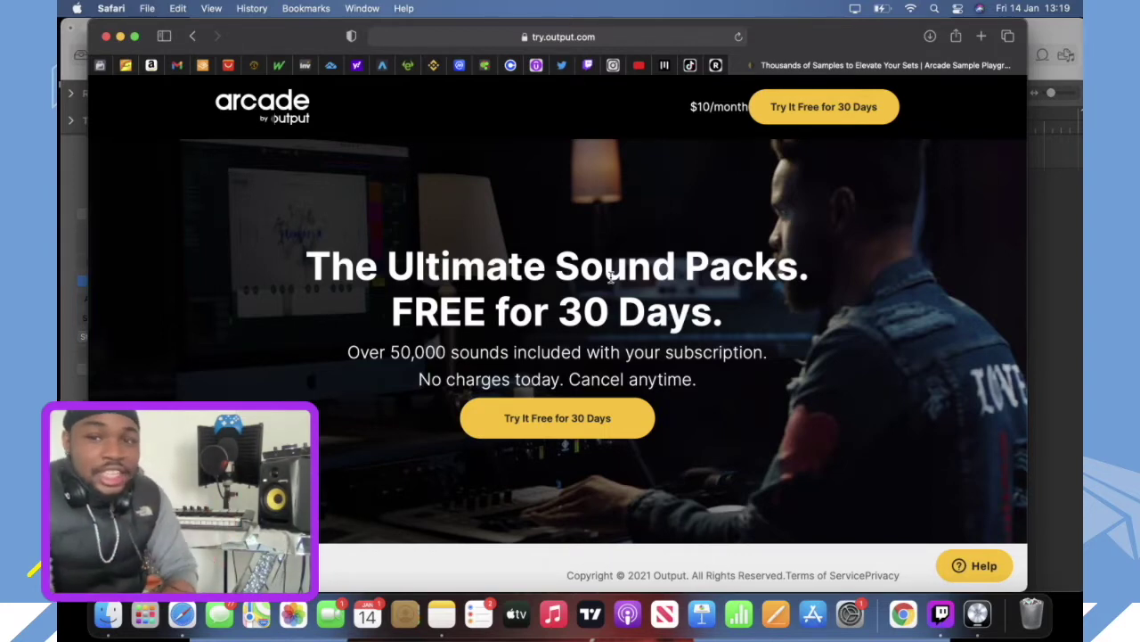
Step: Open the 30-day Arcade free trial offer and read through the install, DAW and log-in instructions
{"action": "left_click", "coordinate": [788, 104]}
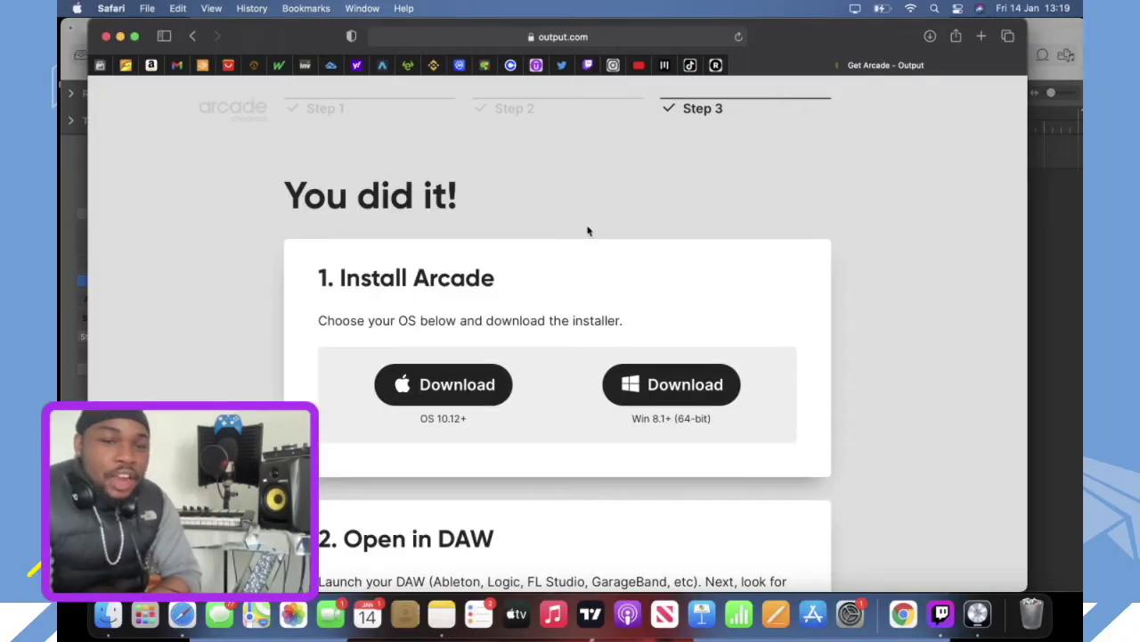
{"action": "scroll", "coordinate": [590, 234], "scroll_direction": "down", "scroll_amount": 3}
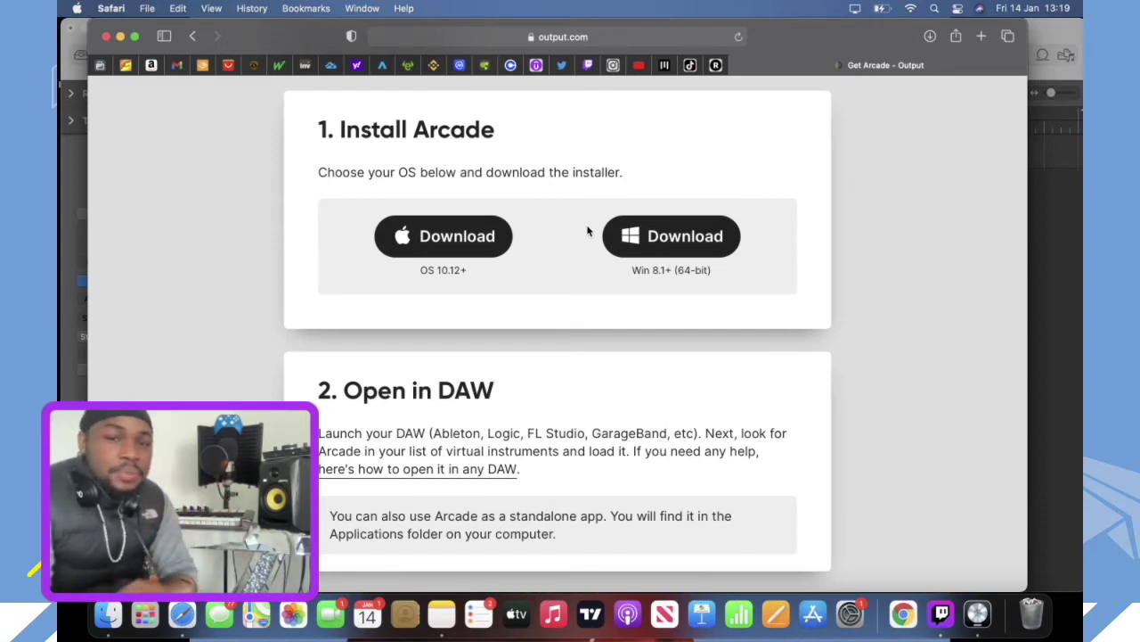
{"action": "scroll", "coordinate": [587, 231], "scroll_direction": "down", "scroll_amount": 1}
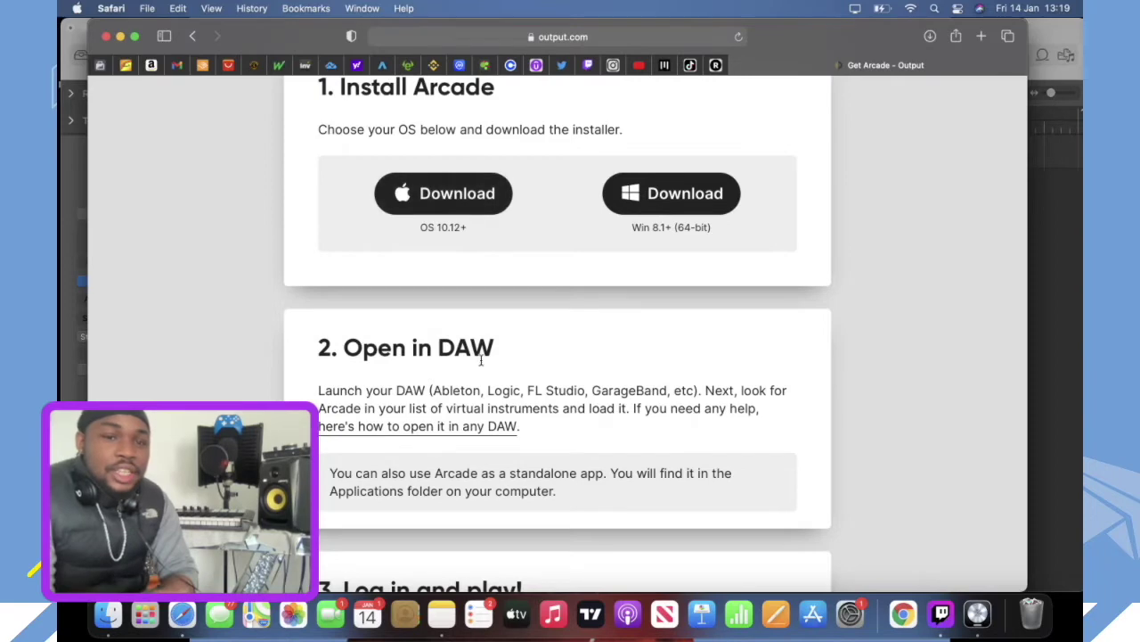
{"action": "scroll", "coordinate": [482, 359], "scroll_direction": "down", "scroll_amount": 5}
{"action": "scroll", "coordinate": [481, 356], "scroll_direction": "up", "scroll_amount": 1}
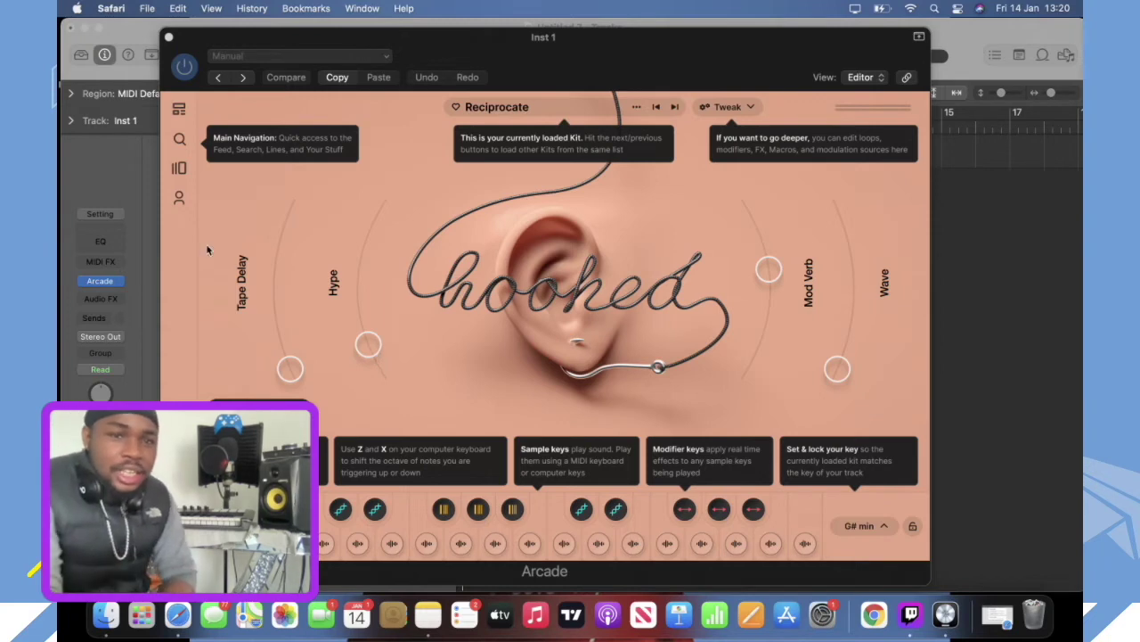
Step: Close the open Arcade window, return to Logic Pro and load Arcade in stereo as the instrument on the Inst 1 track
{"action": "left_click", "coordinate": [169, 37]}
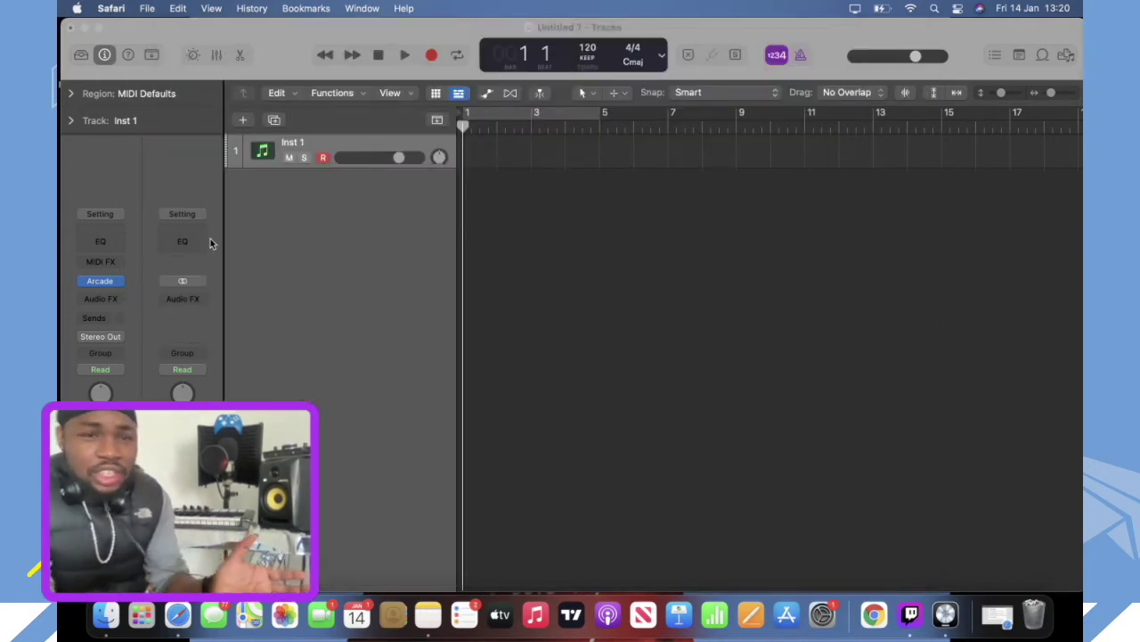
{"action": "left_click", "coordinate": [99, 28]}
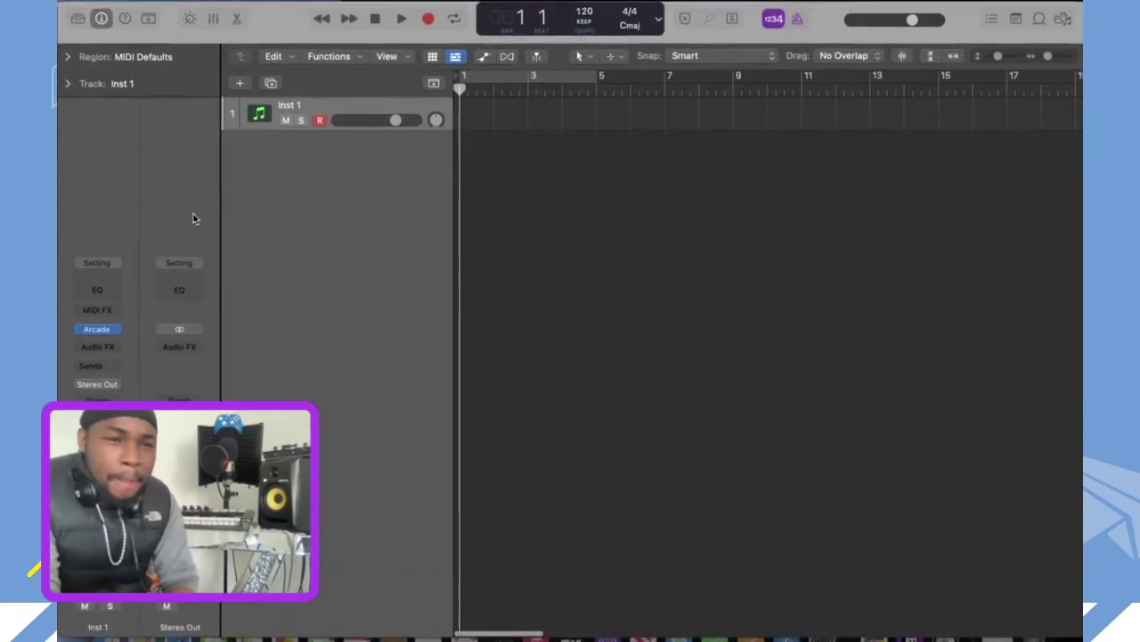
{"action": "left_click", "coordinate": [112, 332]}
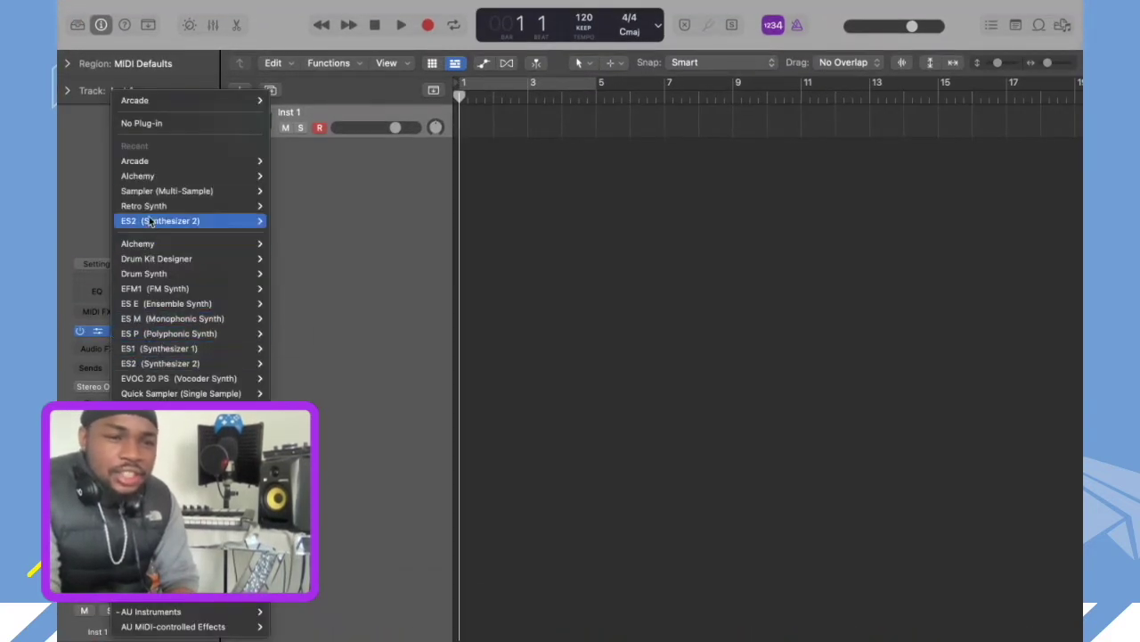
{"action": "mouse_move", "coordinate": [178, 566]}
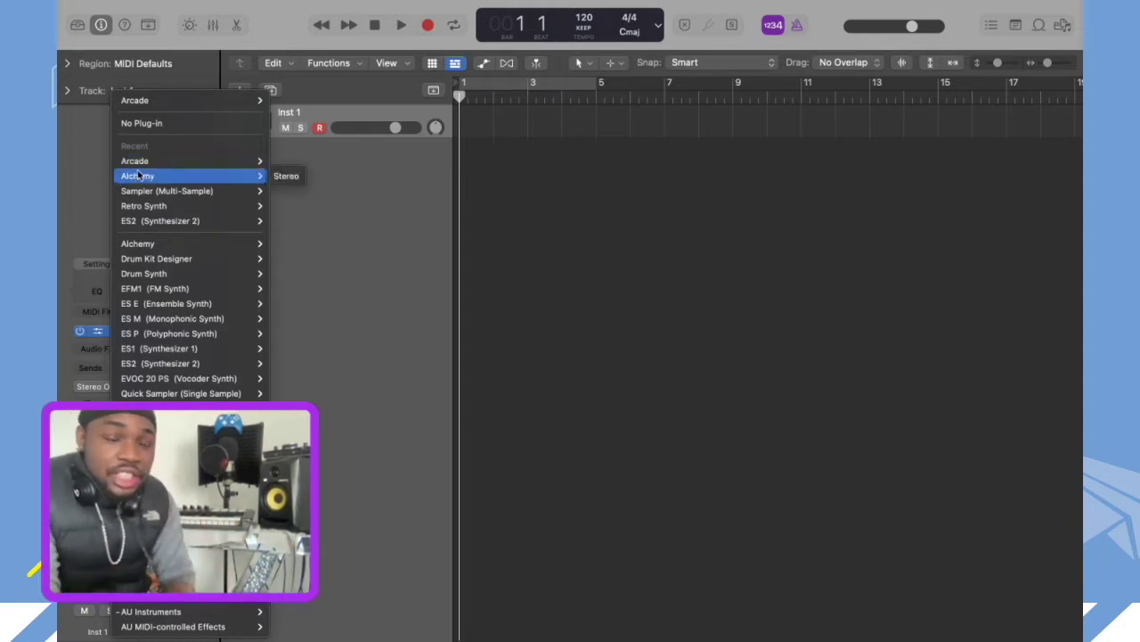
{"action": "mouse_move", "coordinate": [140, 164]}
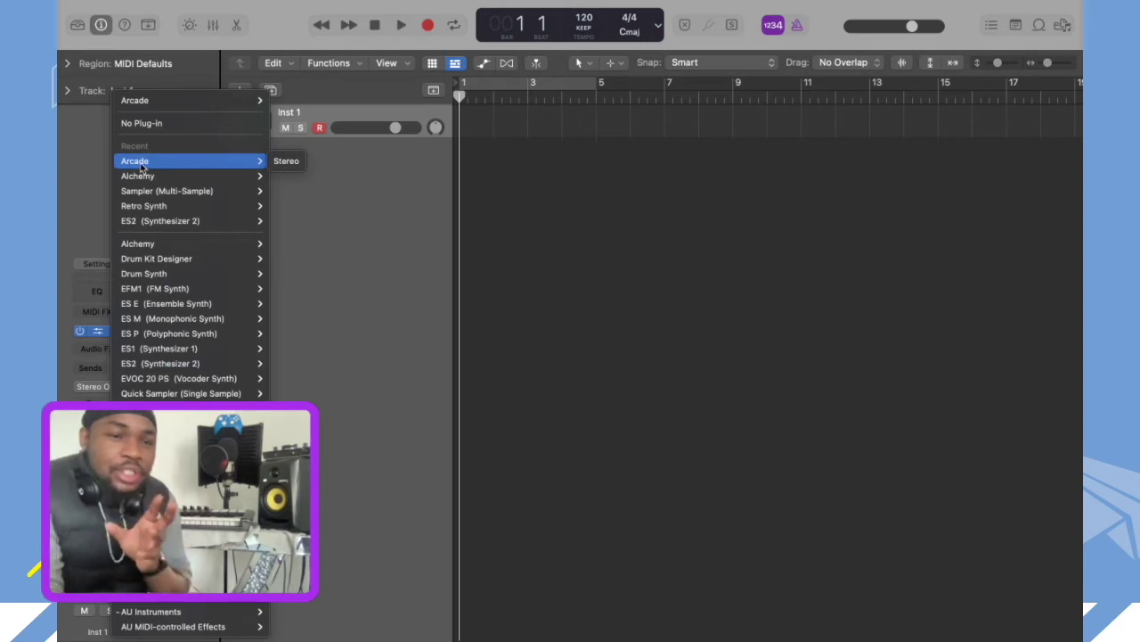
{"action": "left_click", "coordinate": [286, 160]}
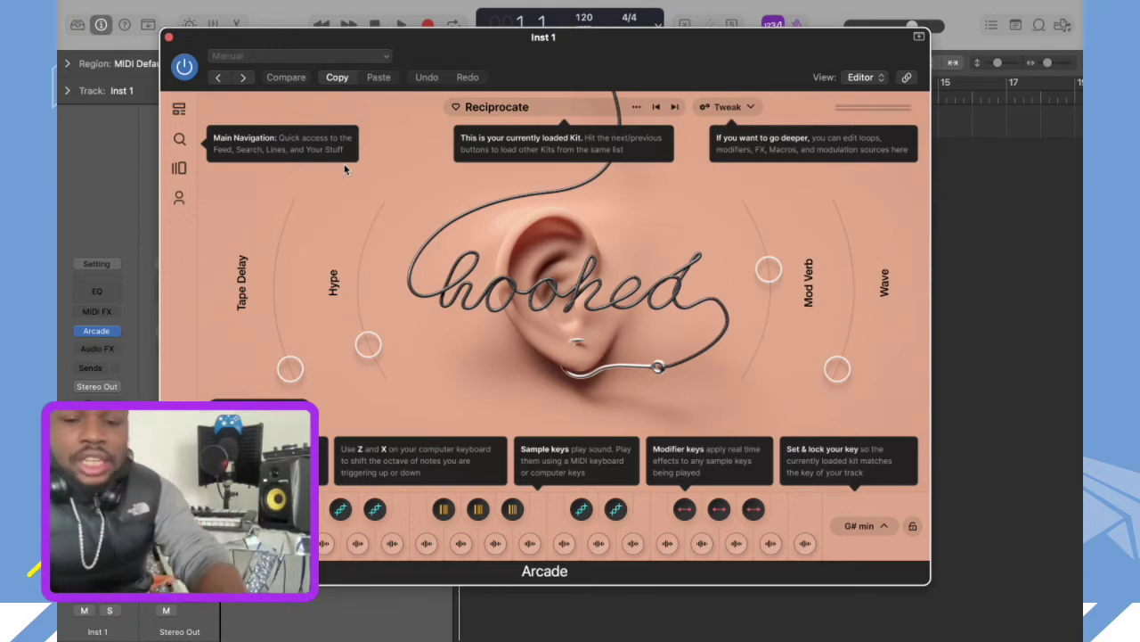
Step: Show the Musical Typing keyboard and arrange it beside the Arcade plug-in window so both can be used
{"action": "key", "text": "super+k"}
{"action": "left_click_drag", "start_coordinate": [593, 274], "coordinate": [701, 133]}
{"action": "left_click_drag", "start_coordinate": [674, 57], "coordinate": [600, 64]}
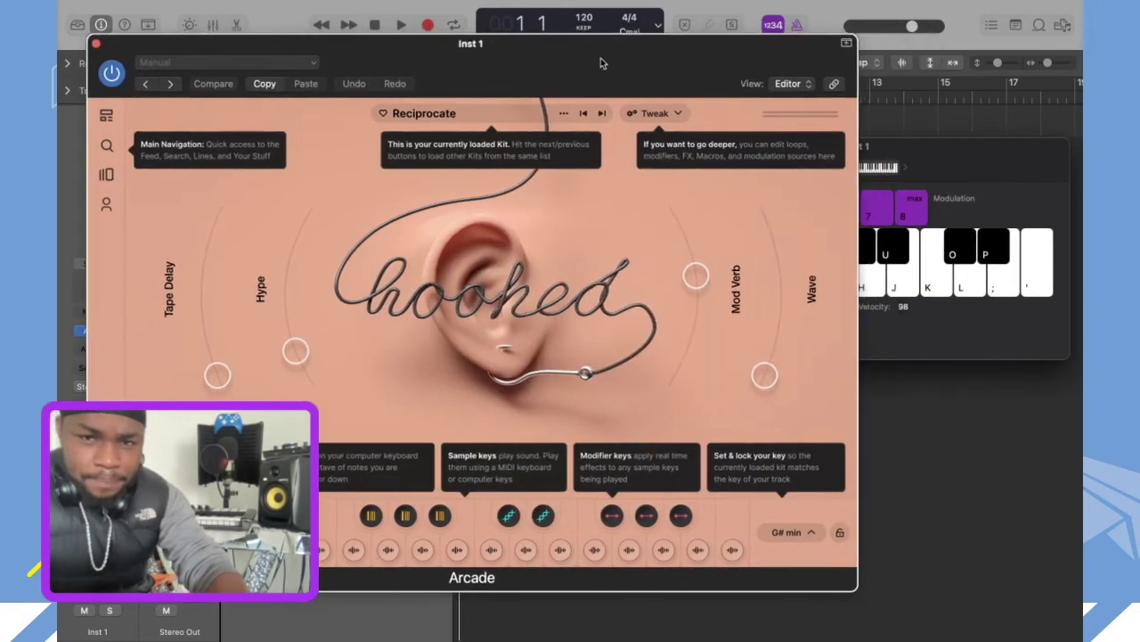
{"action": "left_click_drag", "start_coordinate": [926, 169], "coordinate": [920, 148]}
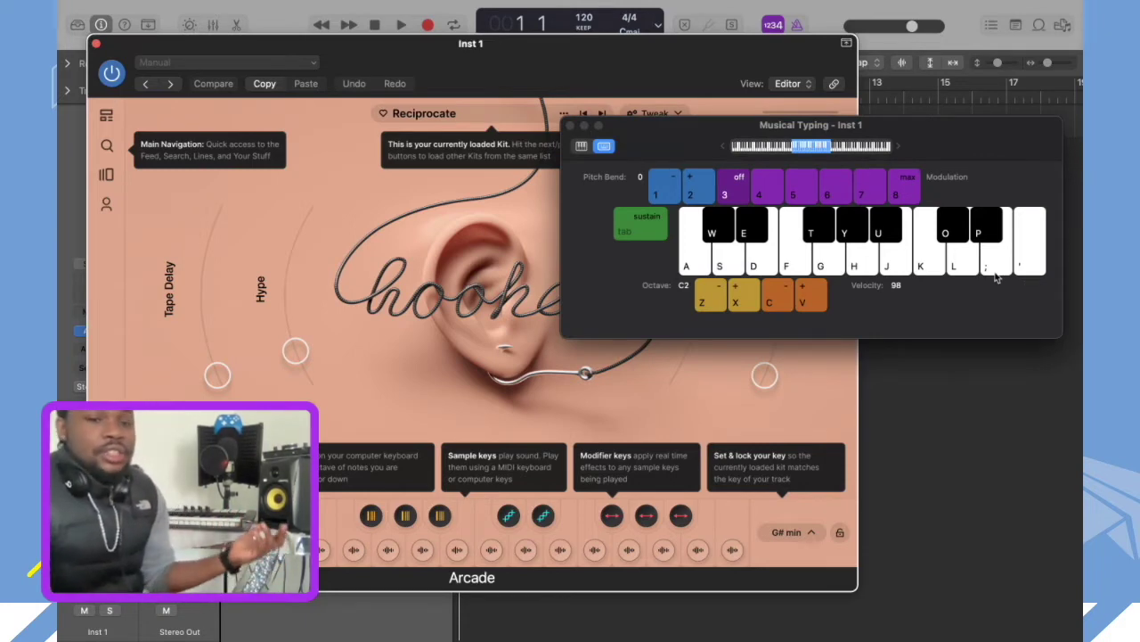
Step: Audition the Reciprocate kit's samples on the notes C3, B2, G2, A2 and F2
{"action": "key", "text": "k"}
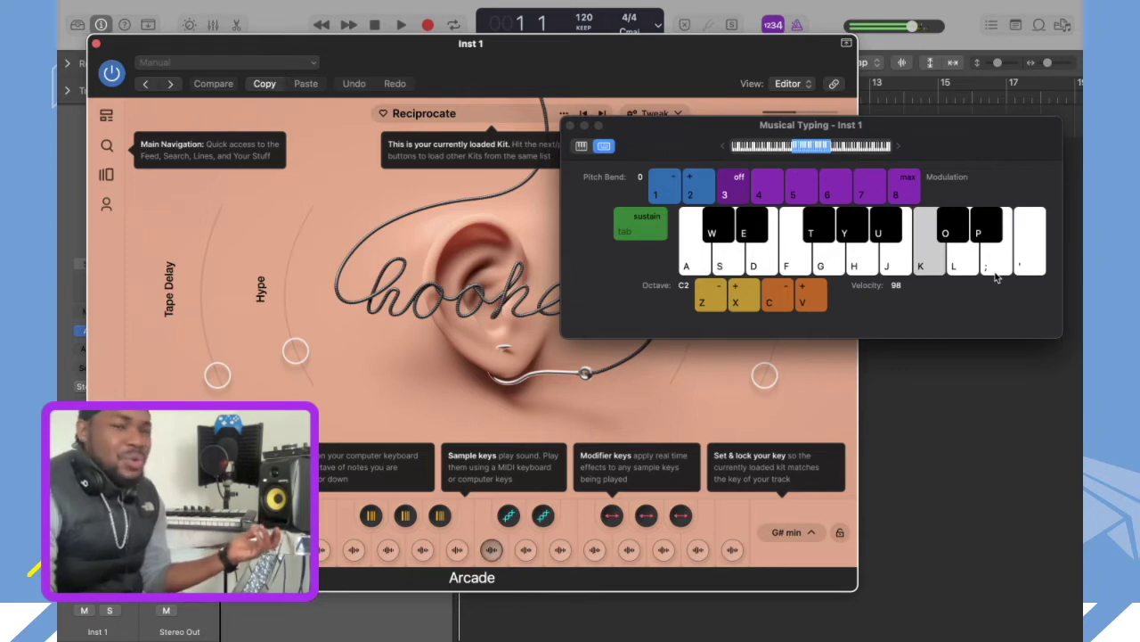
{"action": "key", "text": "j"}
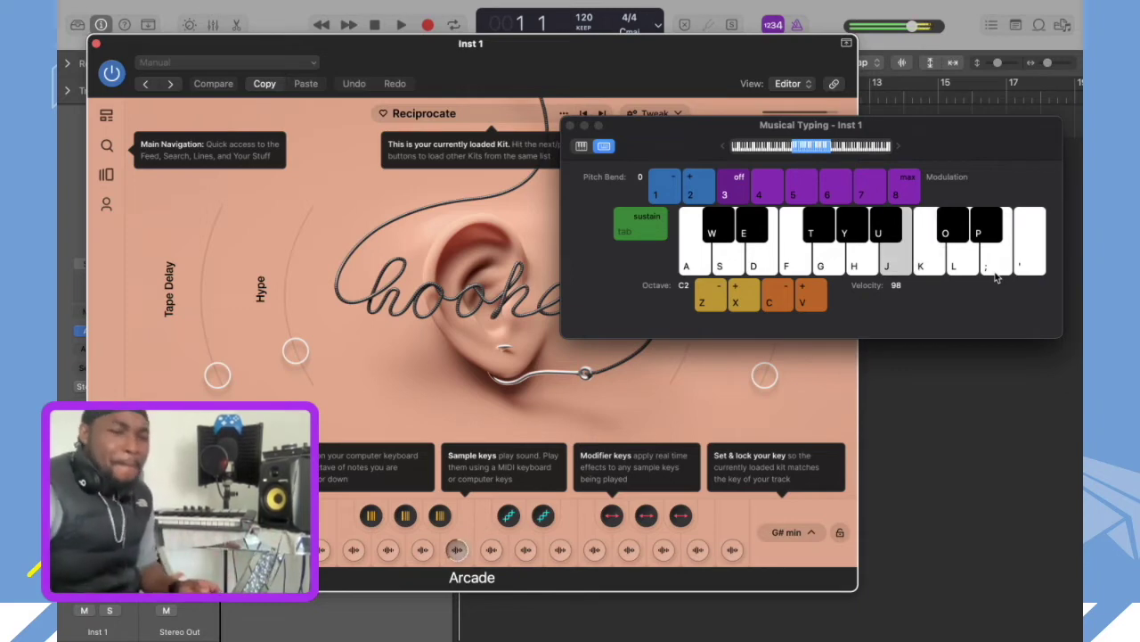
{"action": "key", "text": "g"}
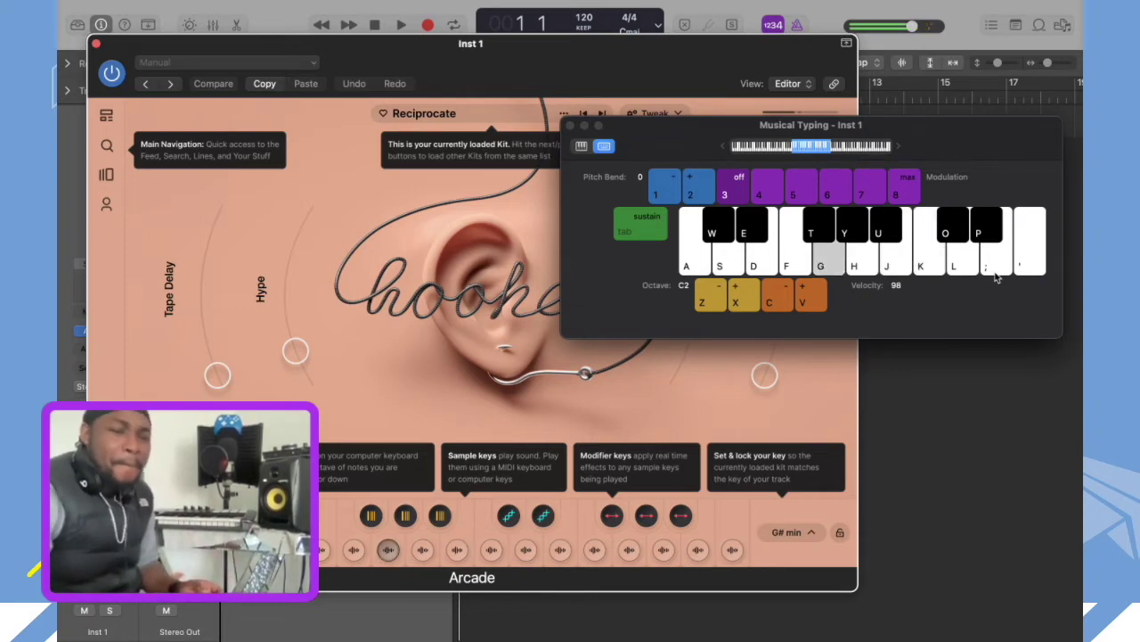
{"action": "key", "text": "h"}
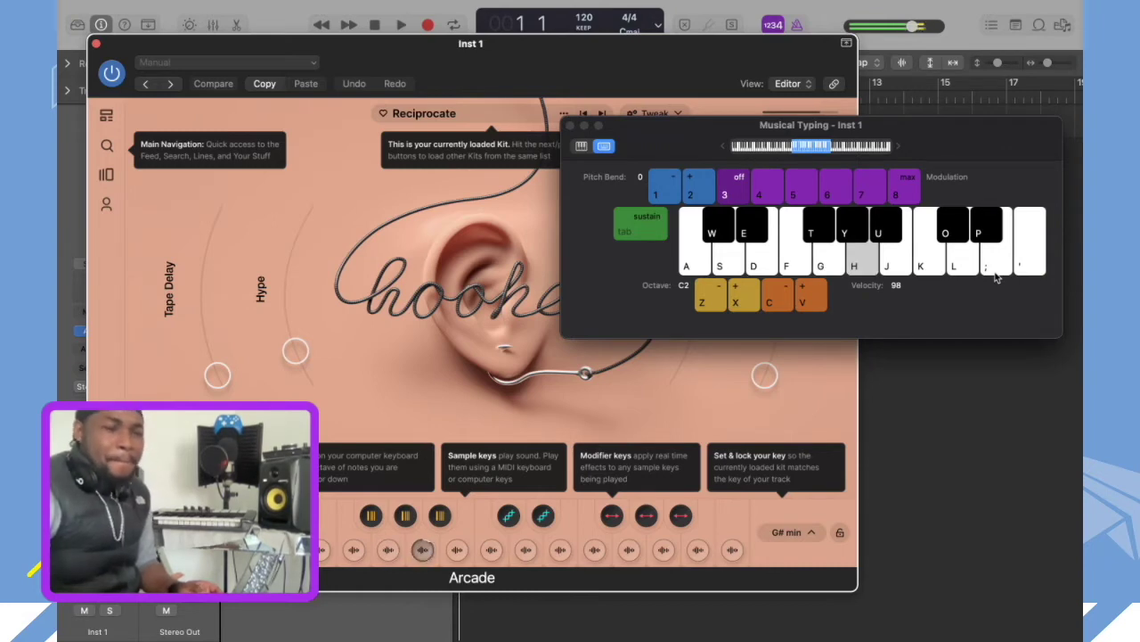
{"action": "key", "text": "f"}
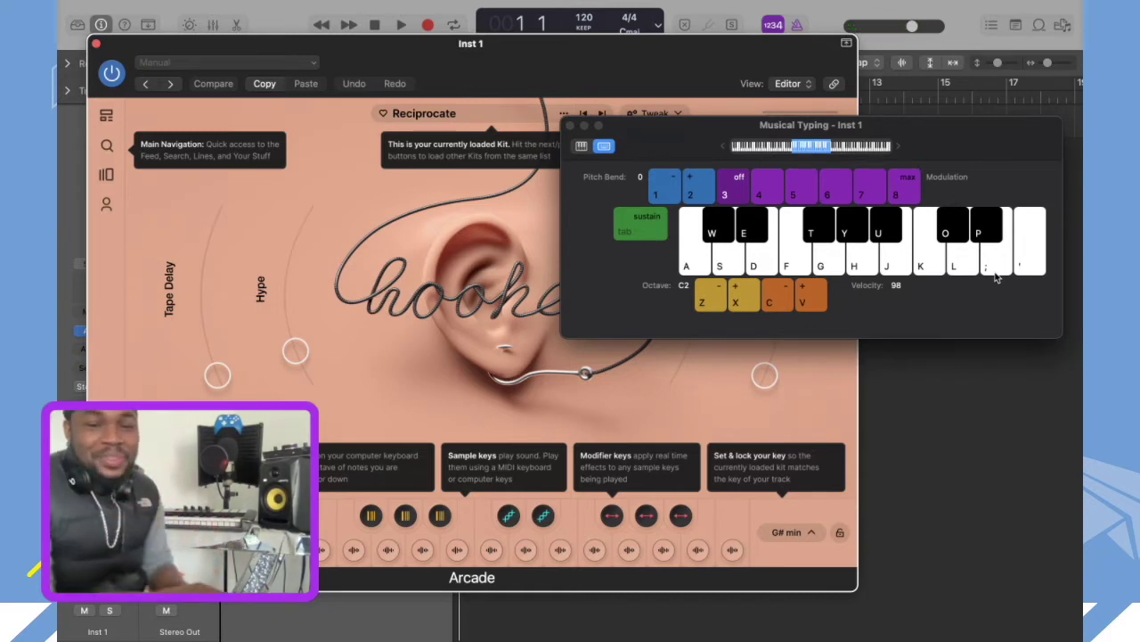
Step: Play a pattern from the Reciprocate kit starting with the C3 sample and alternating between the E3 and D3 samples
{"action": "key", "text": "l"}
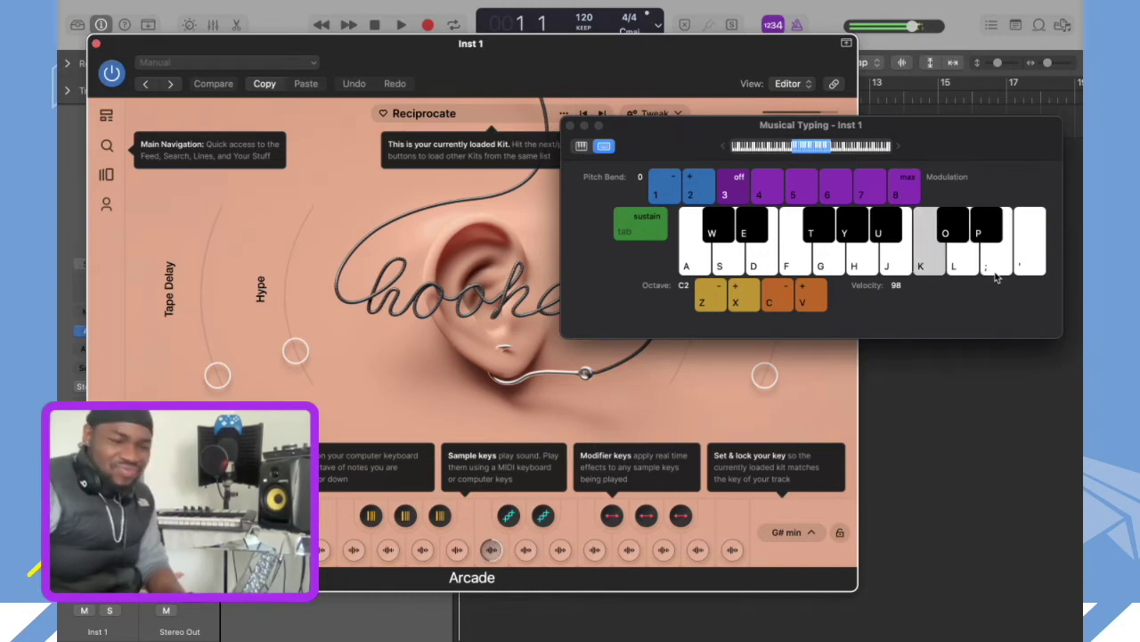
{"action": "key", "text": "semicolon"}
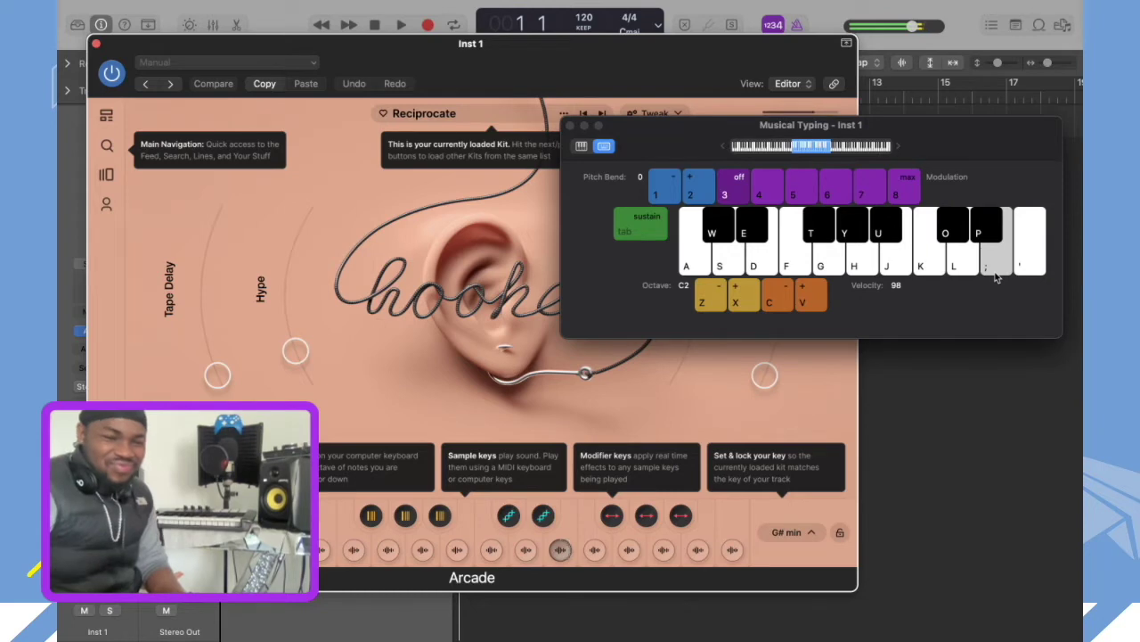
{"action": "key", "text": "l"}
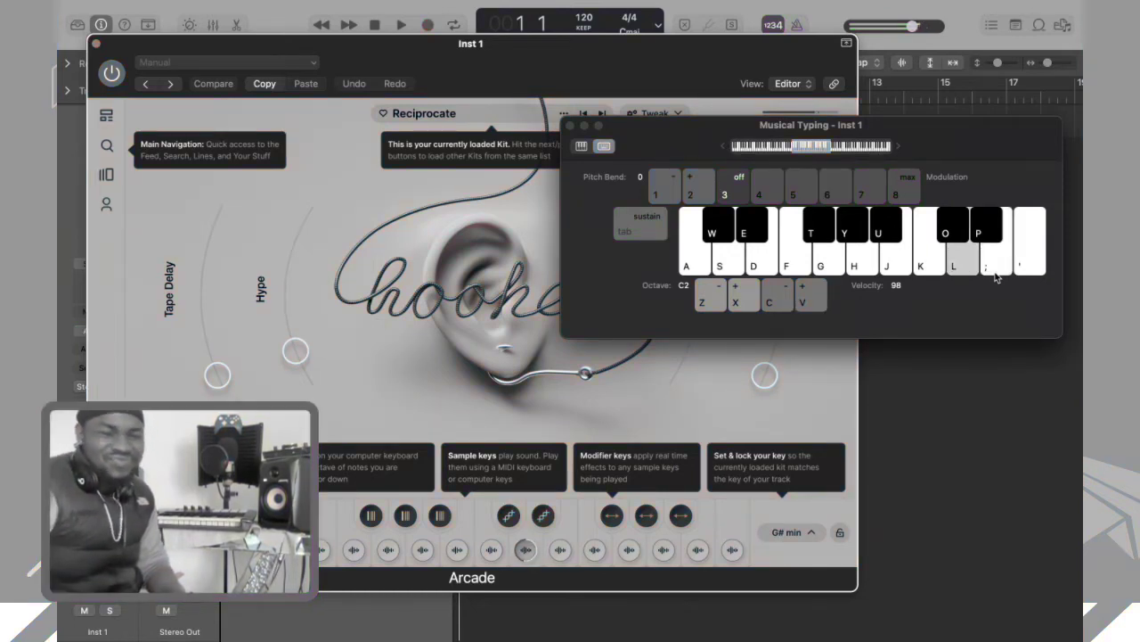
{"action": "key", "text": "semicolon"}
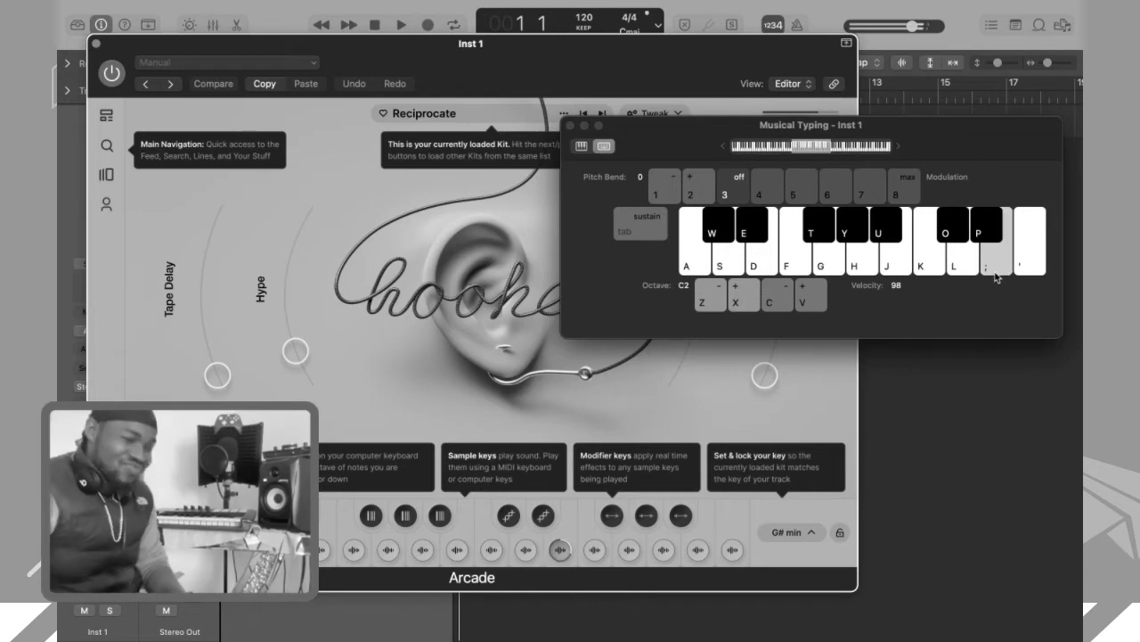
{"action": "key", "text": "l"}
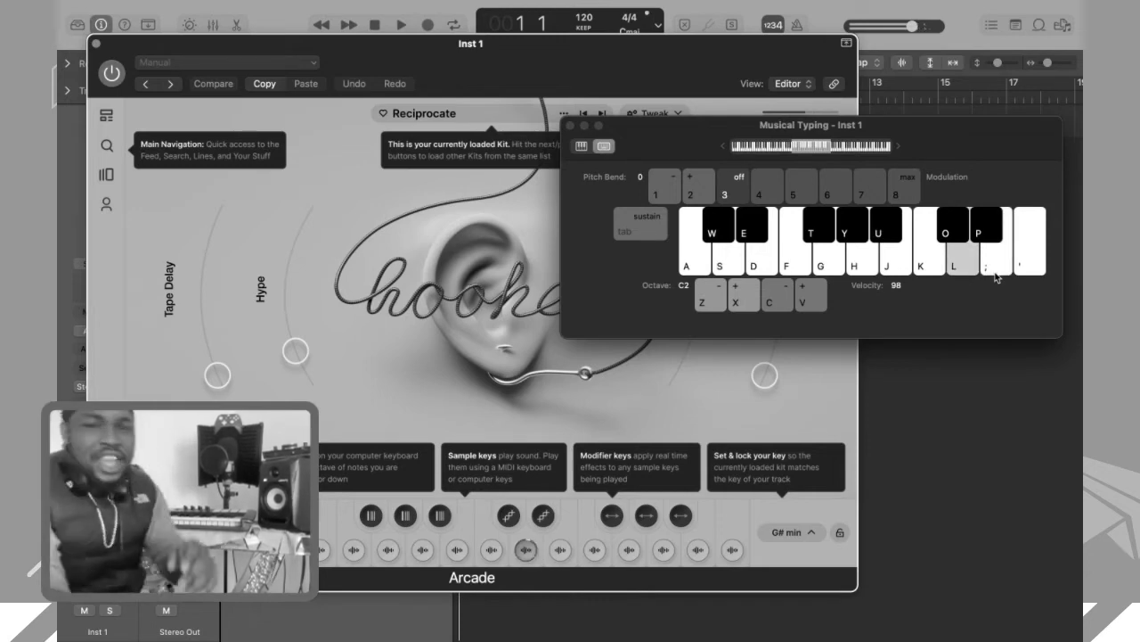
{"action": "key", "text": "l"}
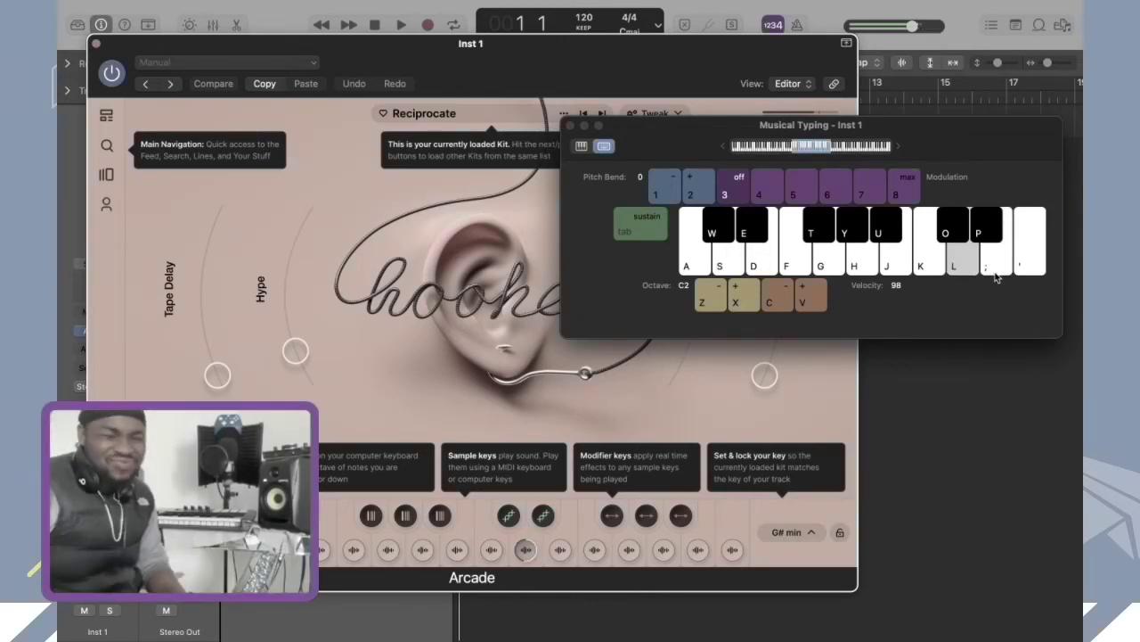
{"action": "key", "text": "semicolon"}
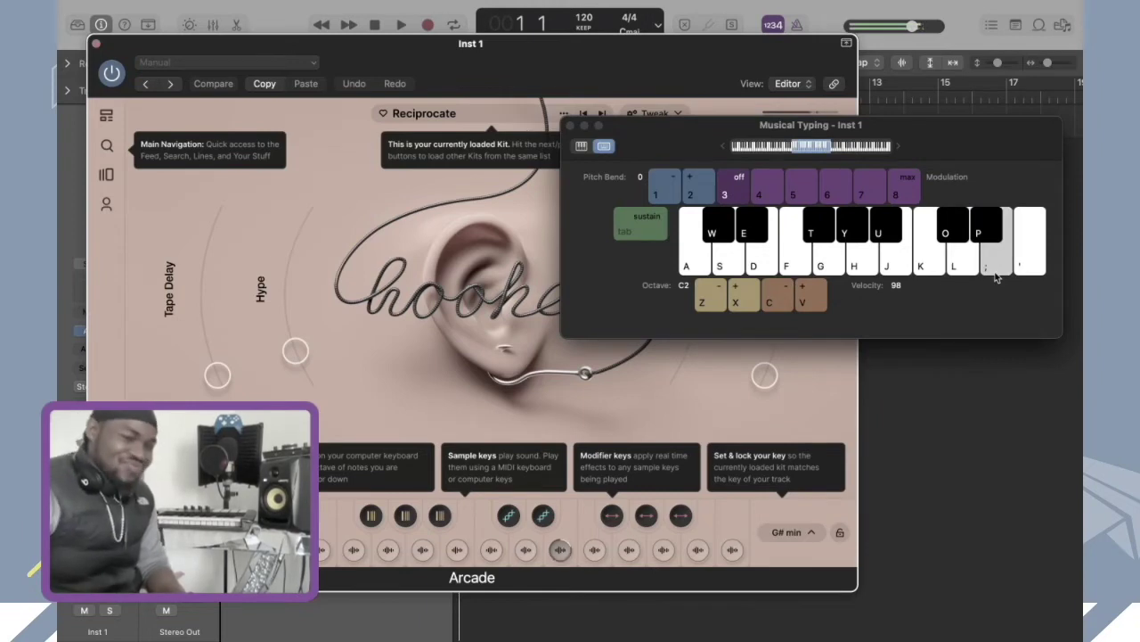
{"action": "key", "text": "l"}
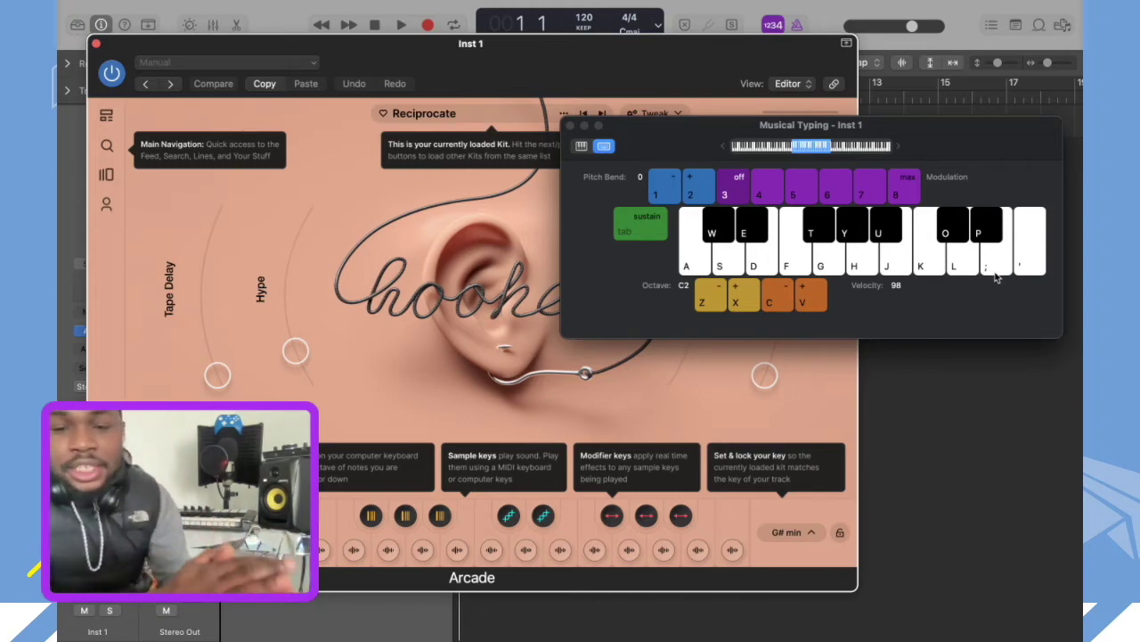
Step: Play the C3 sample repeatedly while applying the yellow modifiers on F#2 and G#2
{"action": "key", "text": "k"}
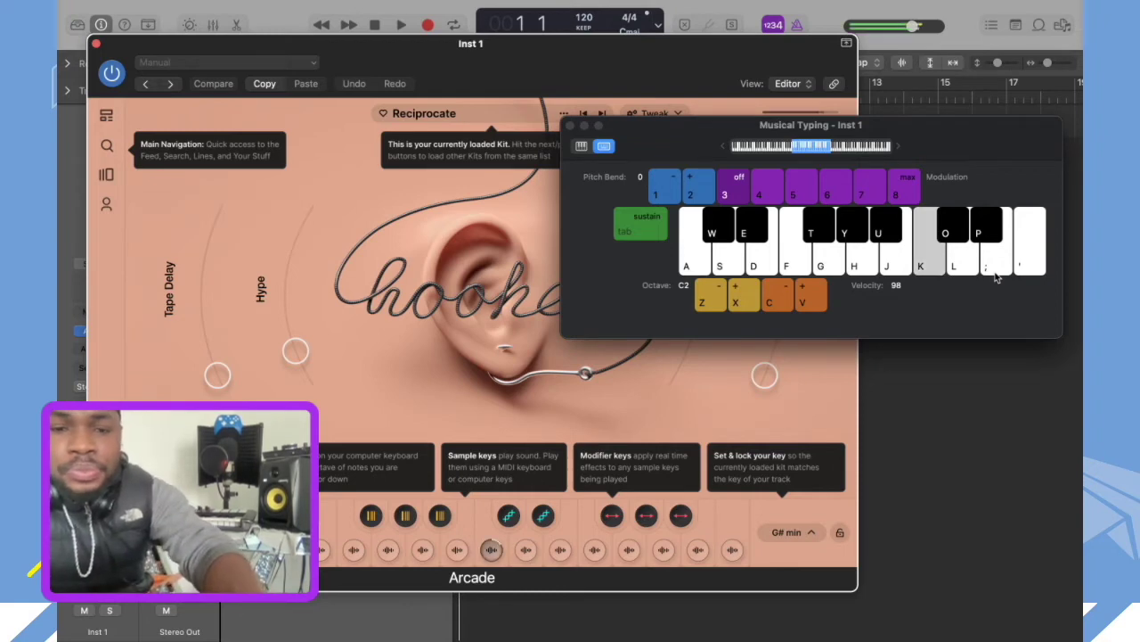
{"action": "key", "text": "t"}
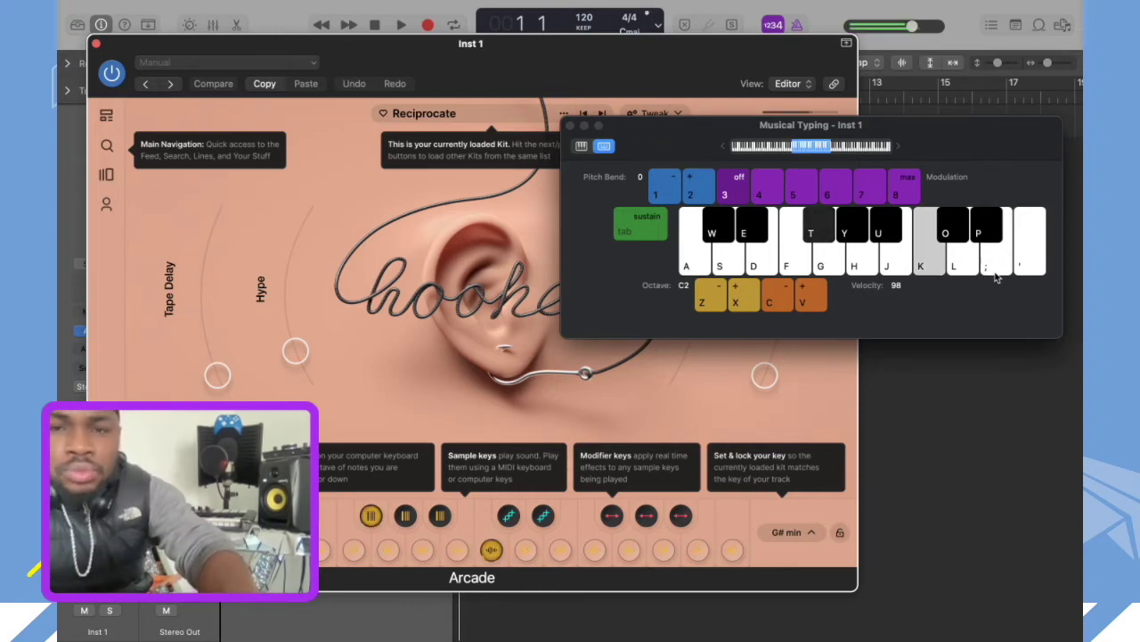
{"action": "key", "text": "k"}
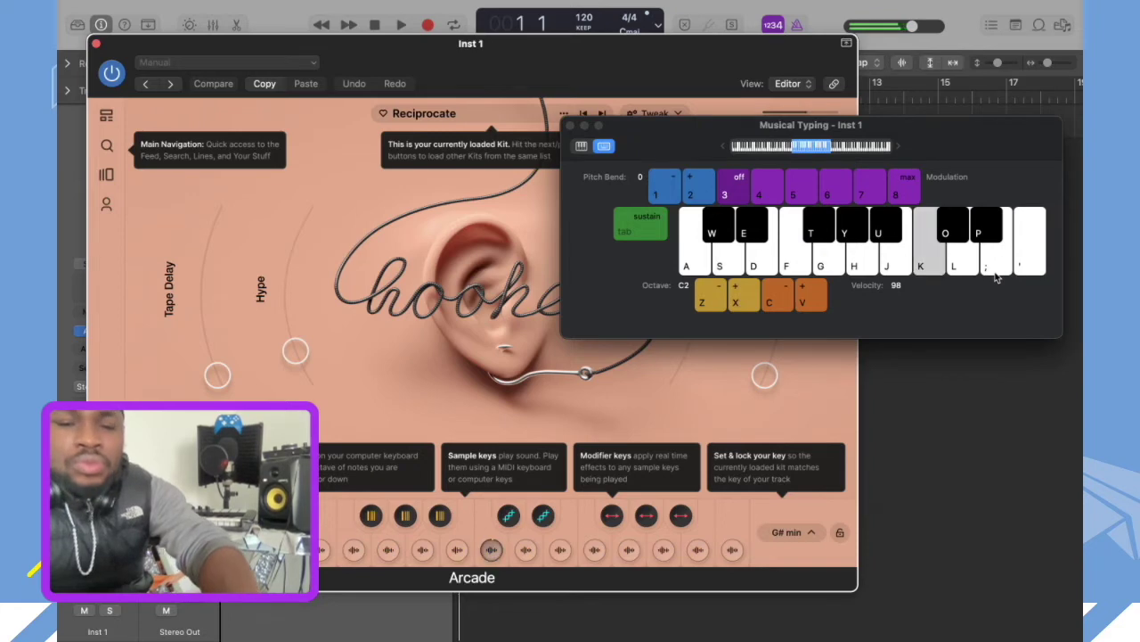
{"action": "key", "text": "t"}
{"action": "key", "text": "k"}
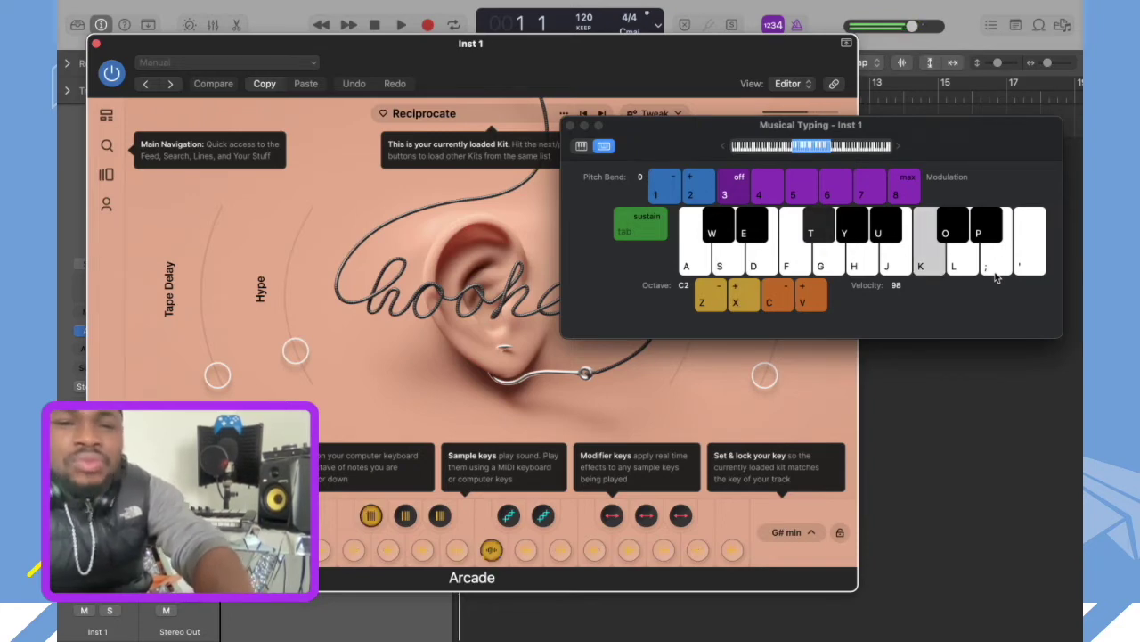
{"action": "key", "text": "k"}
{"action": "key", "text": "y"}
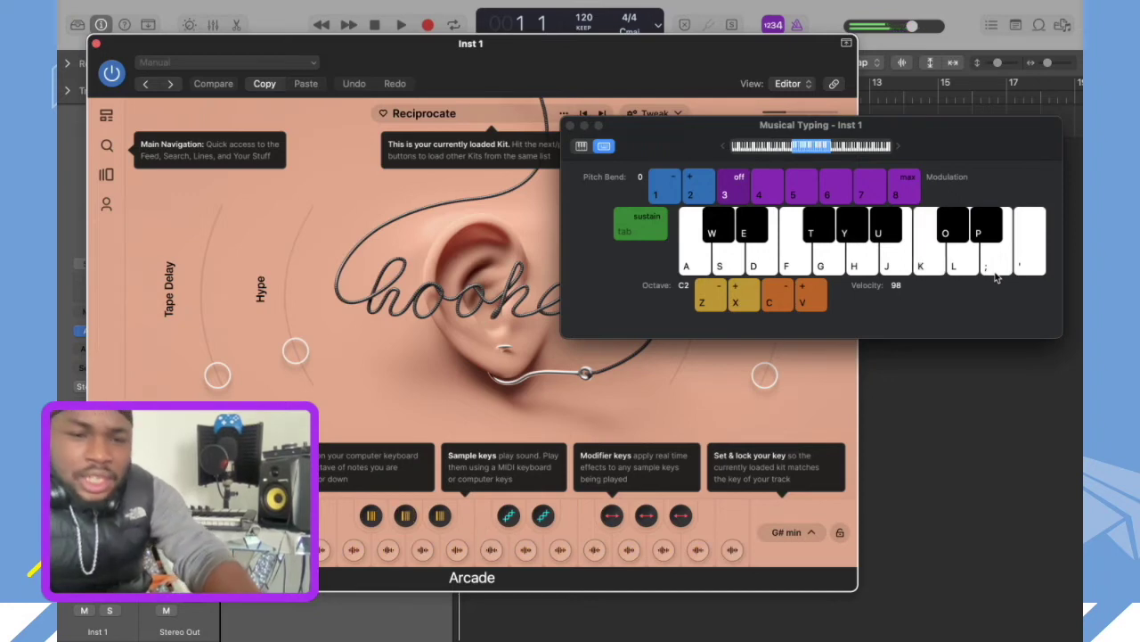
Step: Play the C3 sample repeatedly while triggering the turquoise modifier on C#2
{"action": "key", "text": "k"}
{"action": "key", "text": "k"}
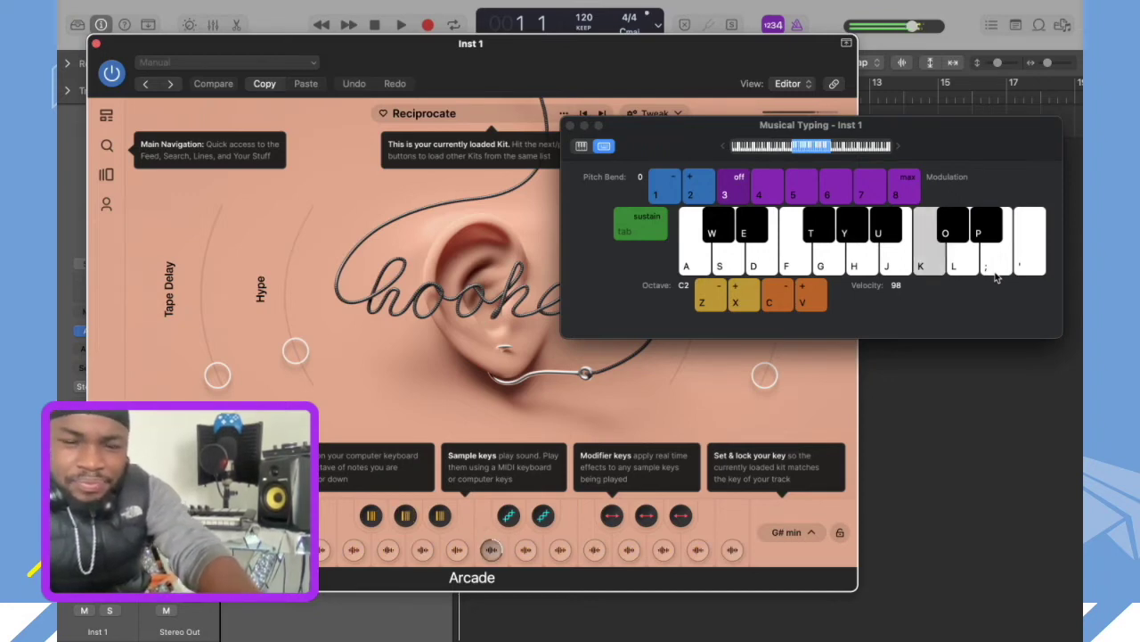
{"action": "key", "text": "k"}
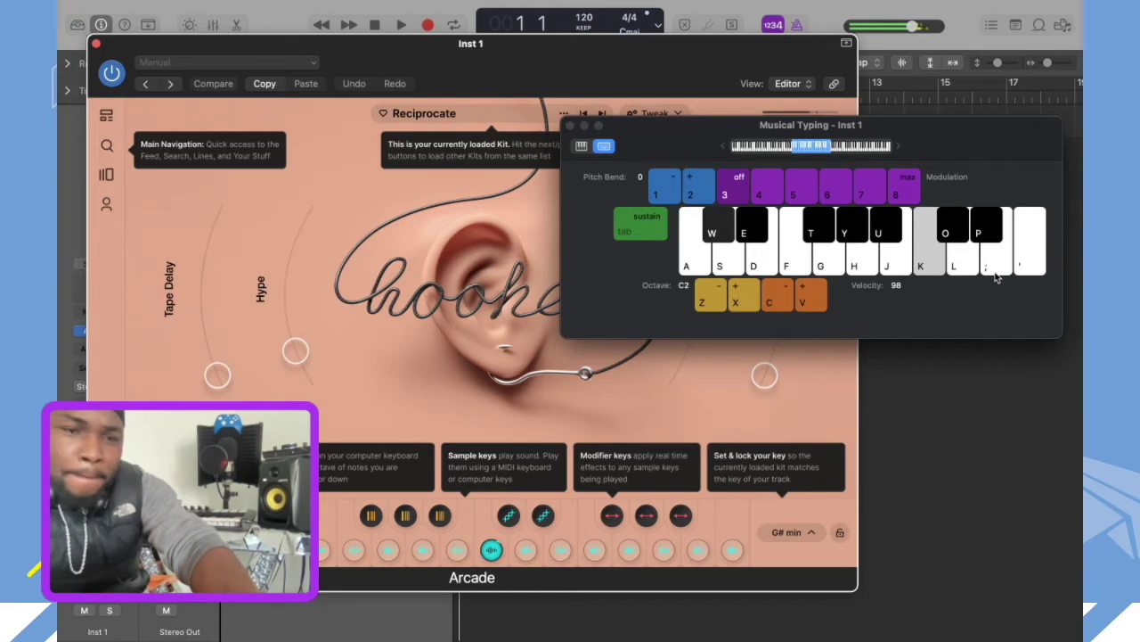
{"action": "key", "text": "w"}
{"action": "key", "text": "w"}
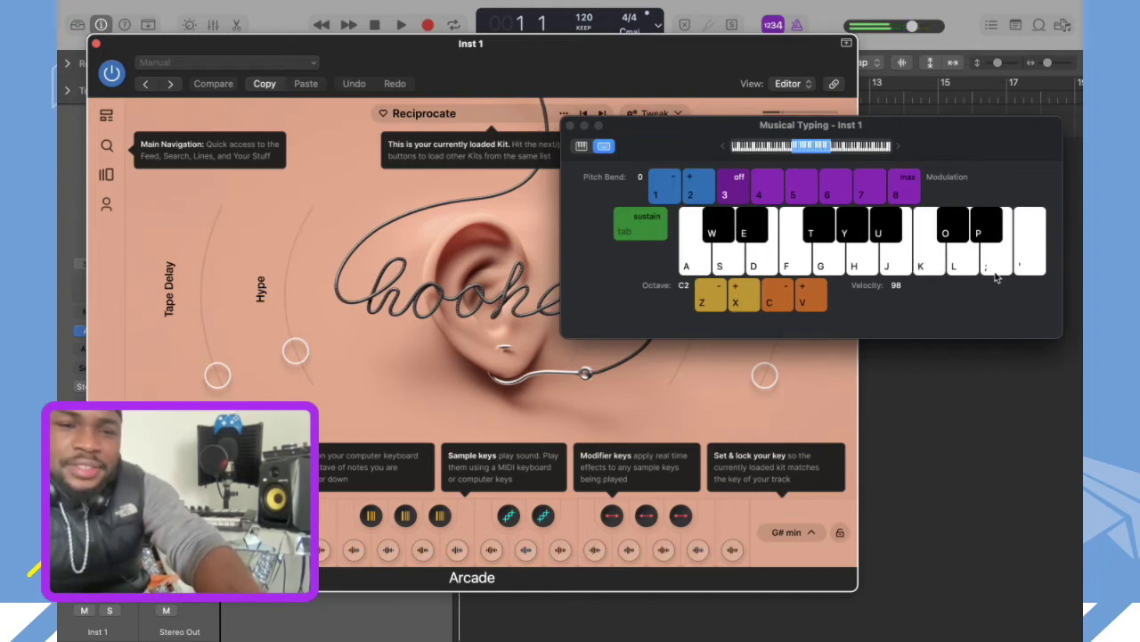
{"action": "key", "text": "w"}
{"action": "key", "text": "k"}
{"action": "key", "text": "w"}
{"action": "key", "text": "k"}
{"action": "key", "text": "w"}
{"action": "key", "text": "k"}
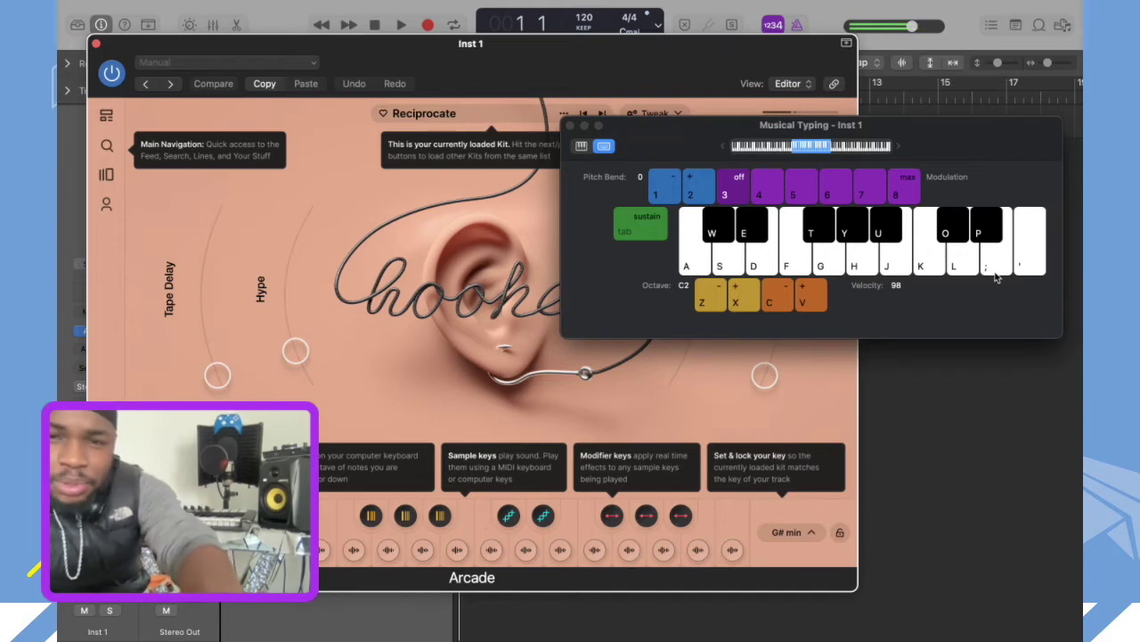
{"action": "key", "text": "w"}
{"action": "key", "text": "w"}
{"action": "key", "text": "k"}
{"action": "key", "text": "w"}
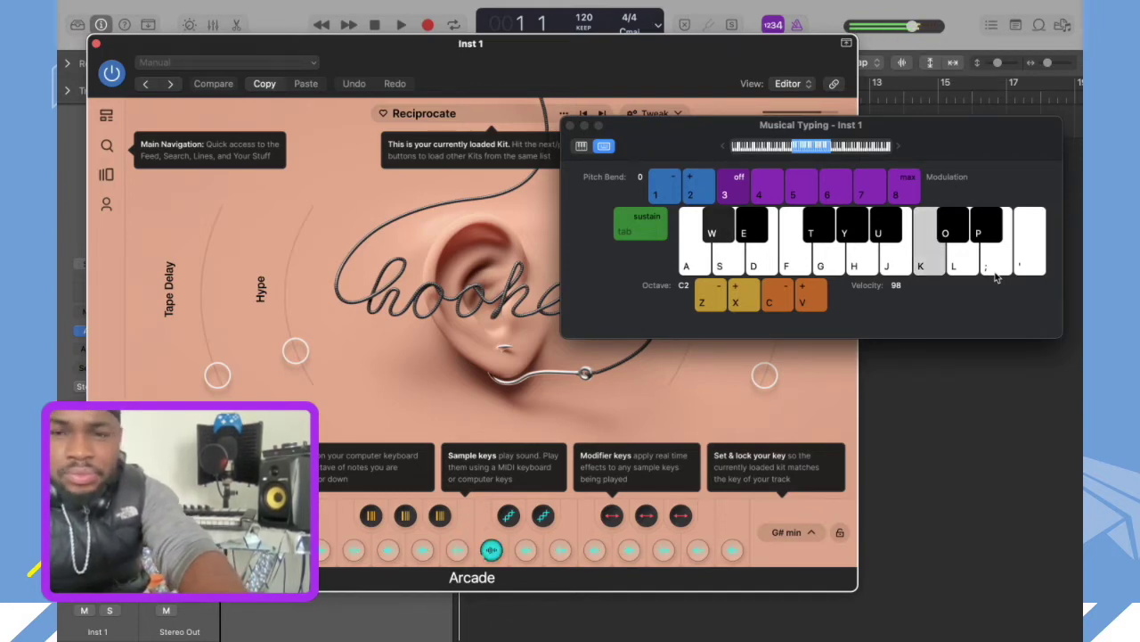
Step: Play the Reciprocate kit's C3 sample while triggering the modifiers on D#2 and D#3
{"action": "key", "text": "k"}
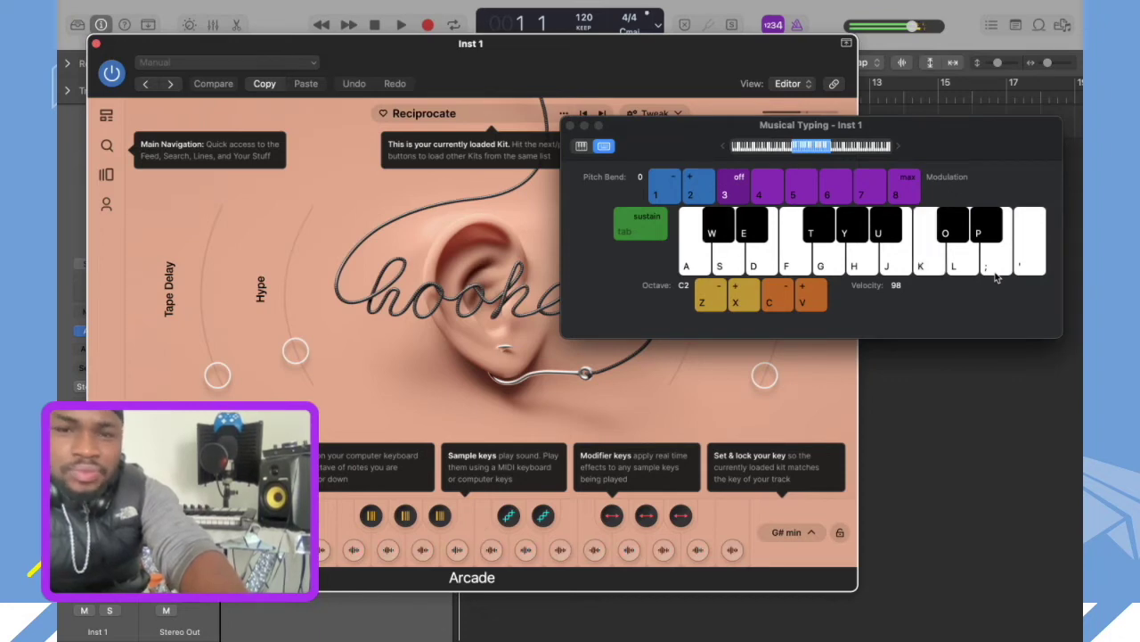
{"action": "key", "text": "e"}
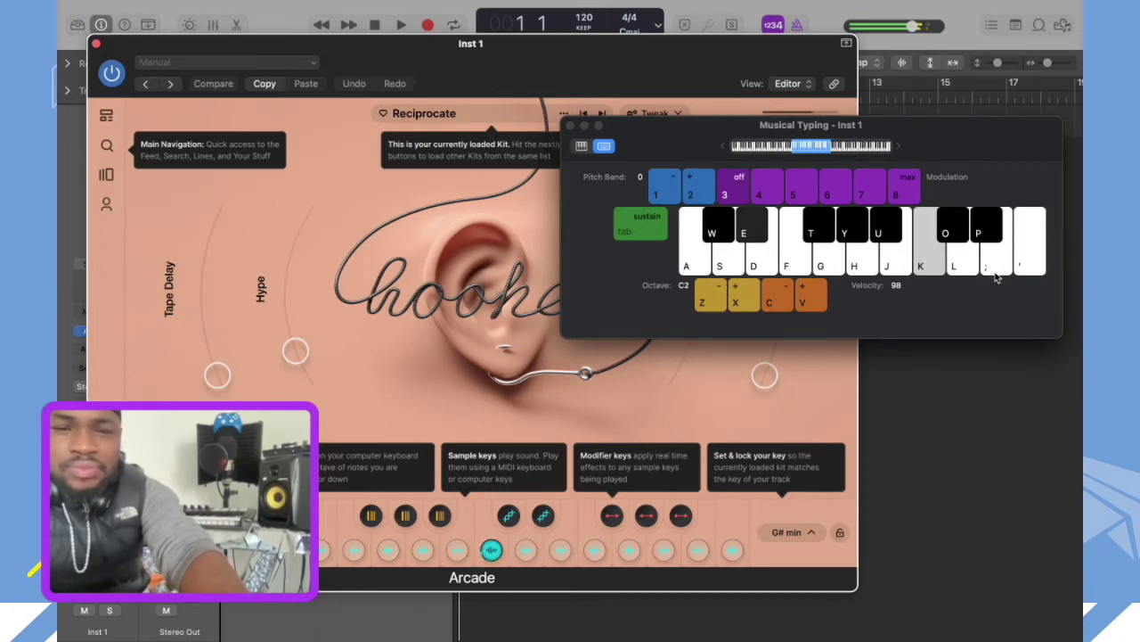
{"action": "key", "text": "k"}
{"action": "key", "text": "p"}
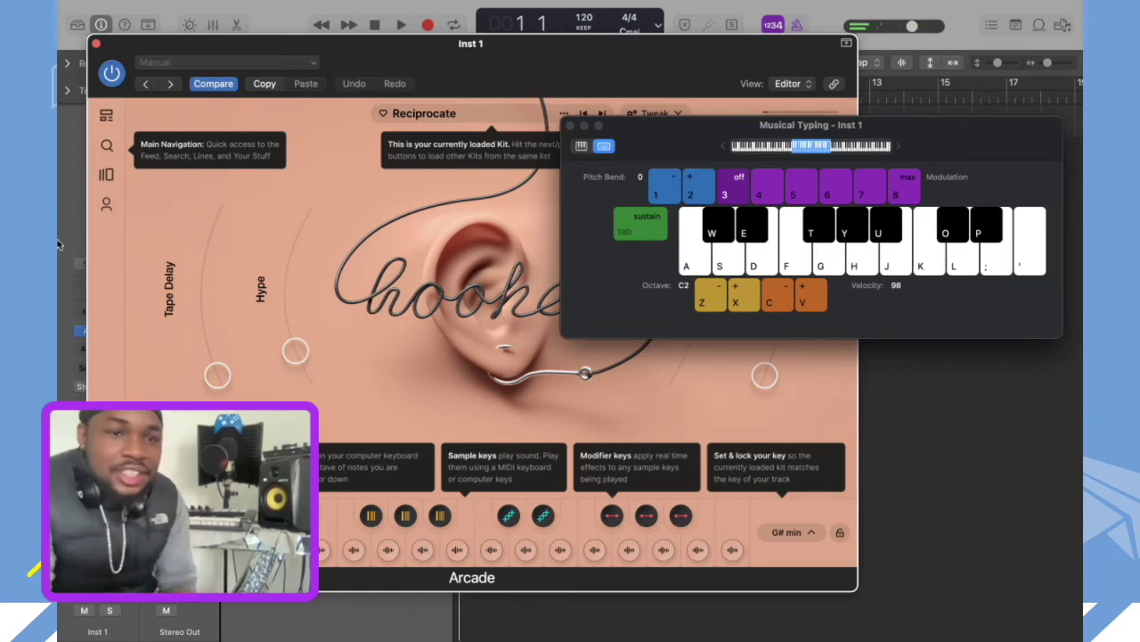
Step: Open Arcade's Feed and look through its hip hop, vocal, guitar and piano kits and suggested Lines
{"action": "left_click", "coordinate": [108, 116]}
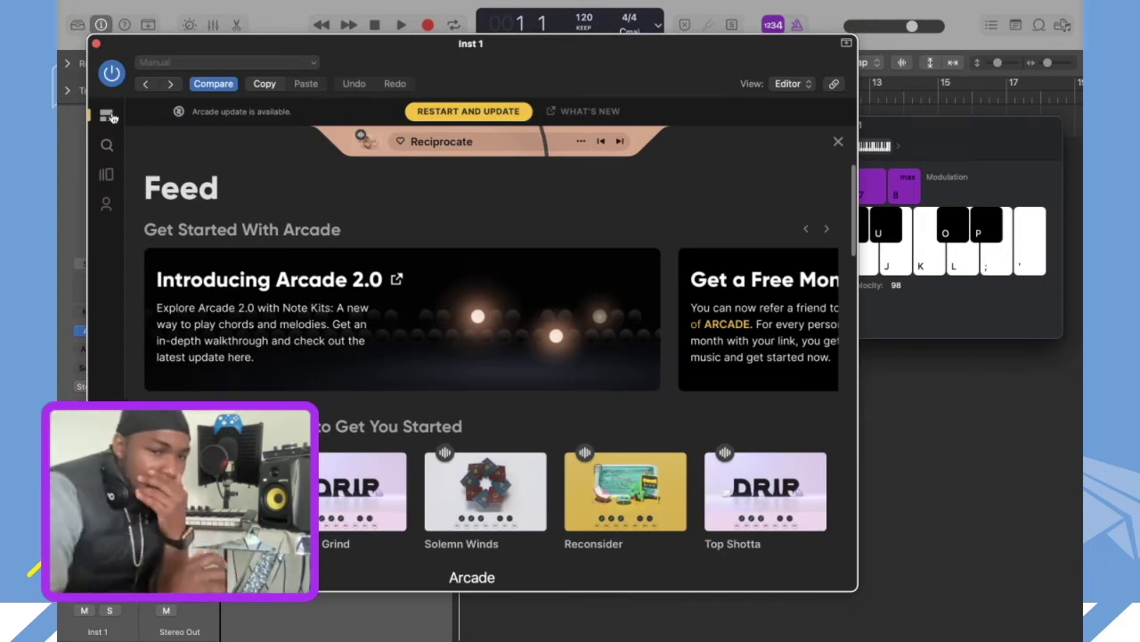
{"action": "scroll", "coordinate": [229, 229], "scroll_direction": "down", "scroll_amount": 2}
{"action": "scroll", "coordinate": [229, 229], "scroll_direction": "up", "scroll_amount": 1}
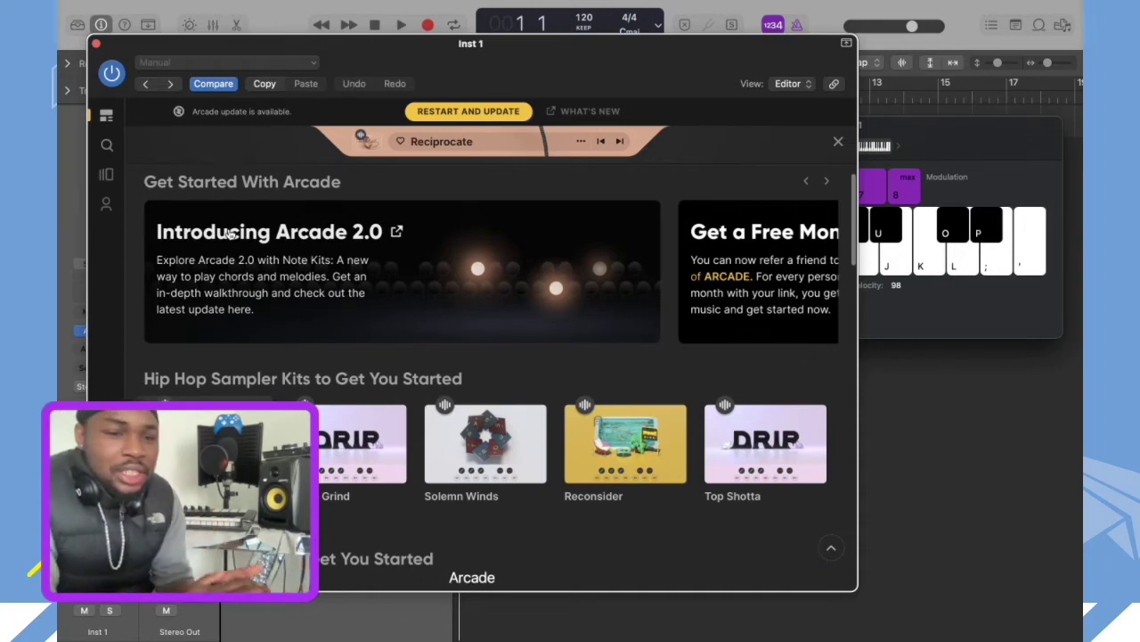
{"action": "scroll", "coordinate": [229, 232], "scroll_direction": "down", "scroll_amount": 3}
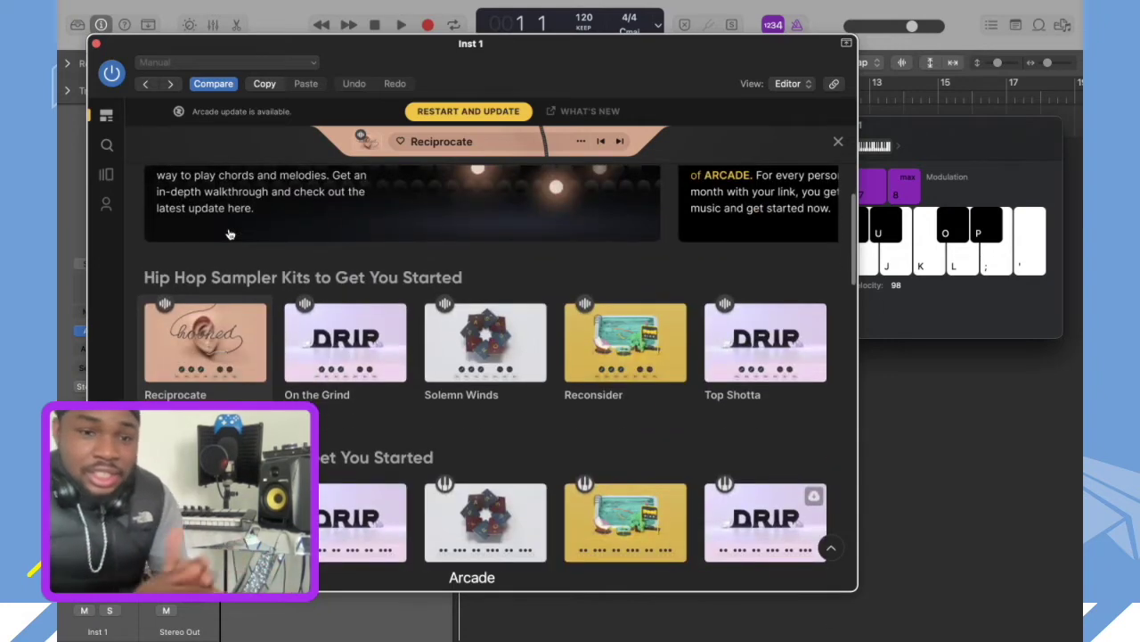
{"action": "scroll", "coordinate": [229, 233], "scroll_direction": "down", "scroll_amount": 8}
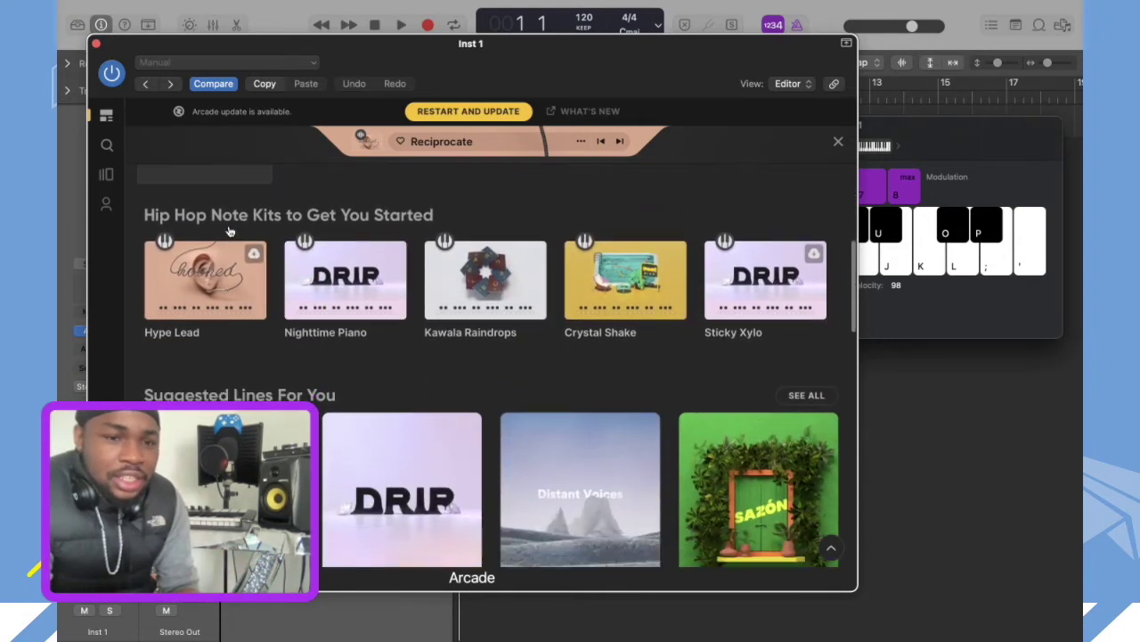
{"action": "scroll", "coordinate": [229, 231], "scroll_direction": "down", "scroll_amount": 5}
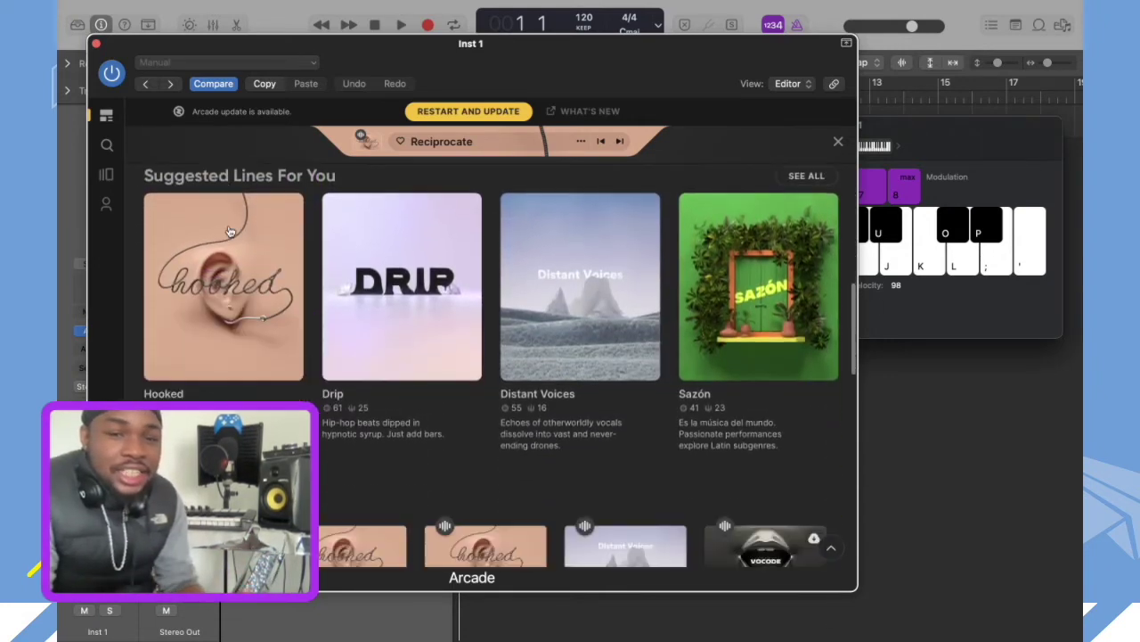
{"action": "scroll", "coordinate": [229, 231], "scroll_direction": "down", "scroll_amount": 3}
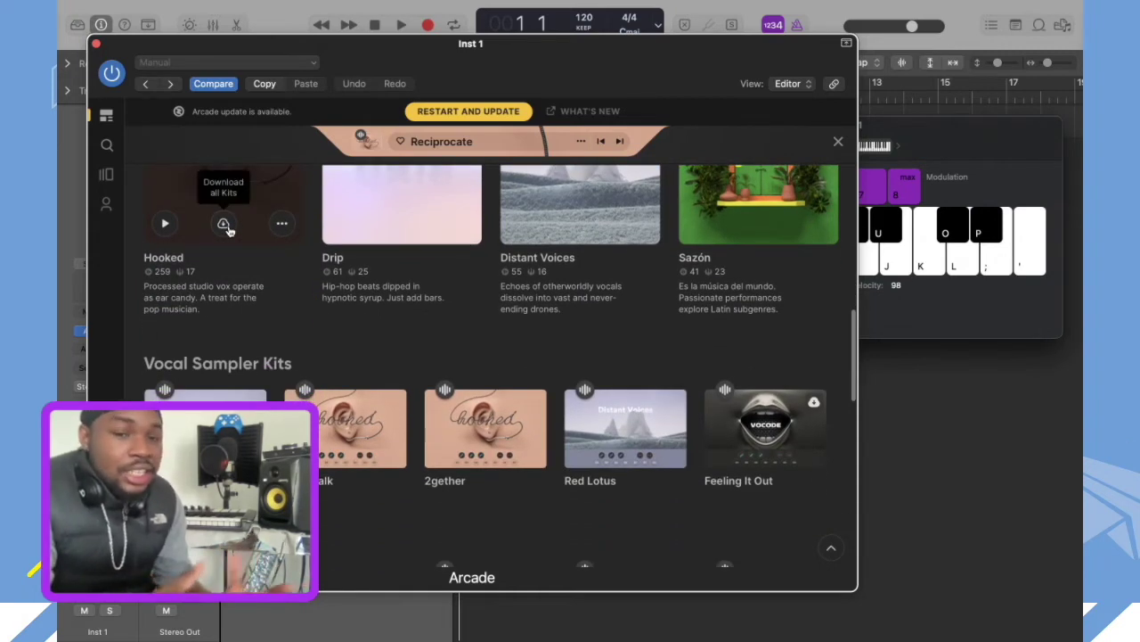
{"action": "scroll", "coordinate": [229, 231], "scroll_direction": "down", "scroll_amount": 5}
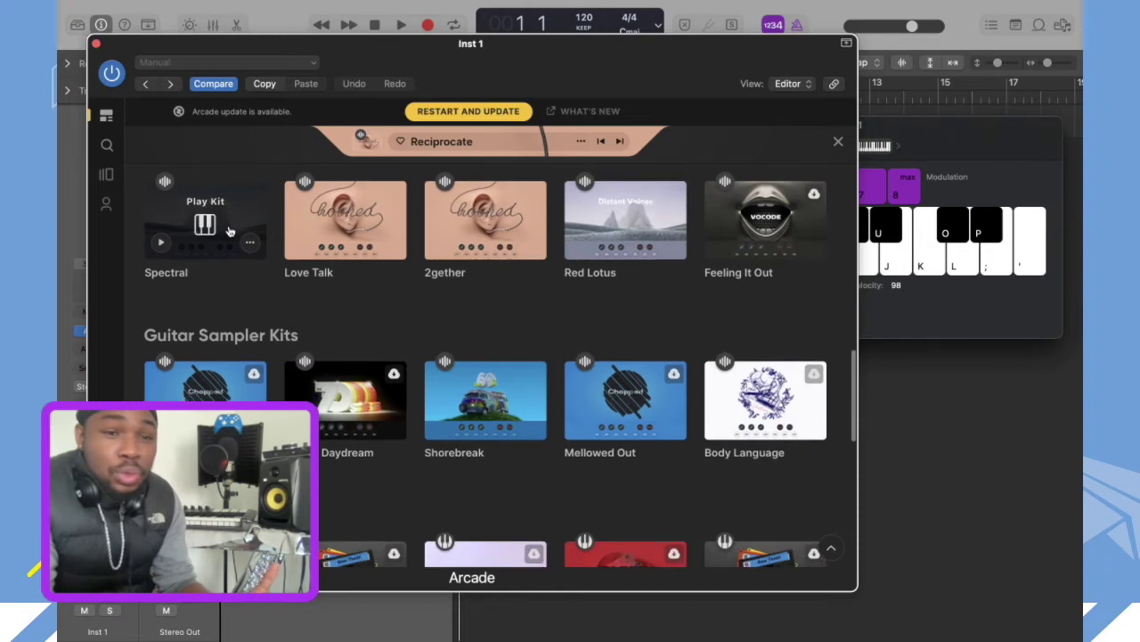
{"action": "scroll", "coordinate": [229, 232], "scroll_direction": "down", "scroll_amount": 5}
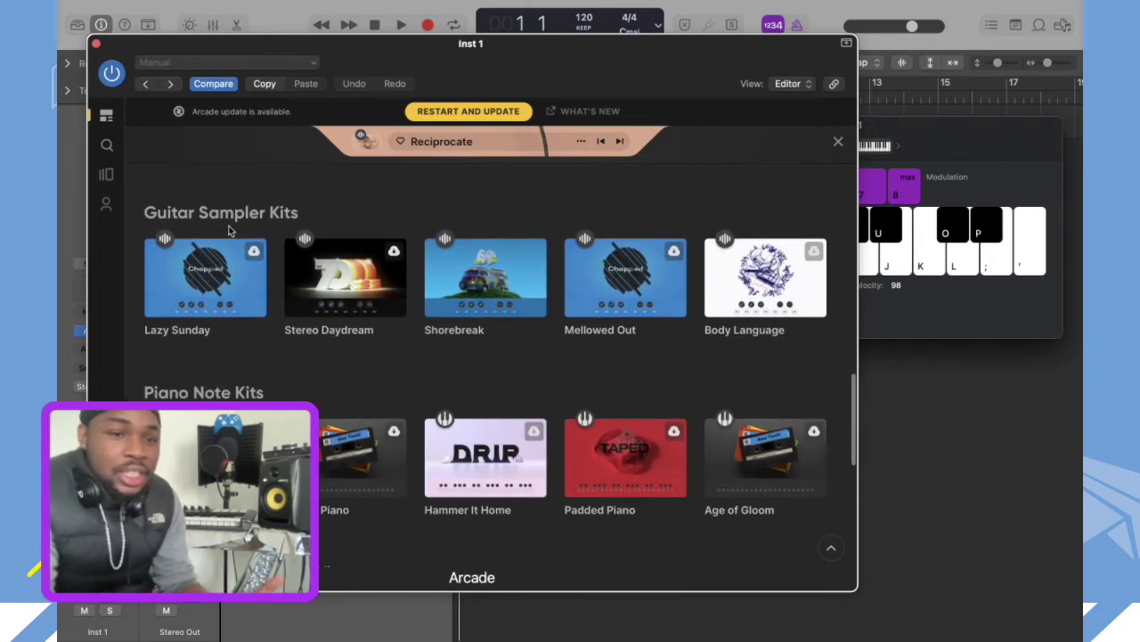
{"action": "scroll", "coordinate": [229, 231], "scroll_direction": "down", "scroll_amount": 2}
{"action": "scroll", "coordinate": [229, 225], "scroll_direction": "up", "scroll_amount": 15}
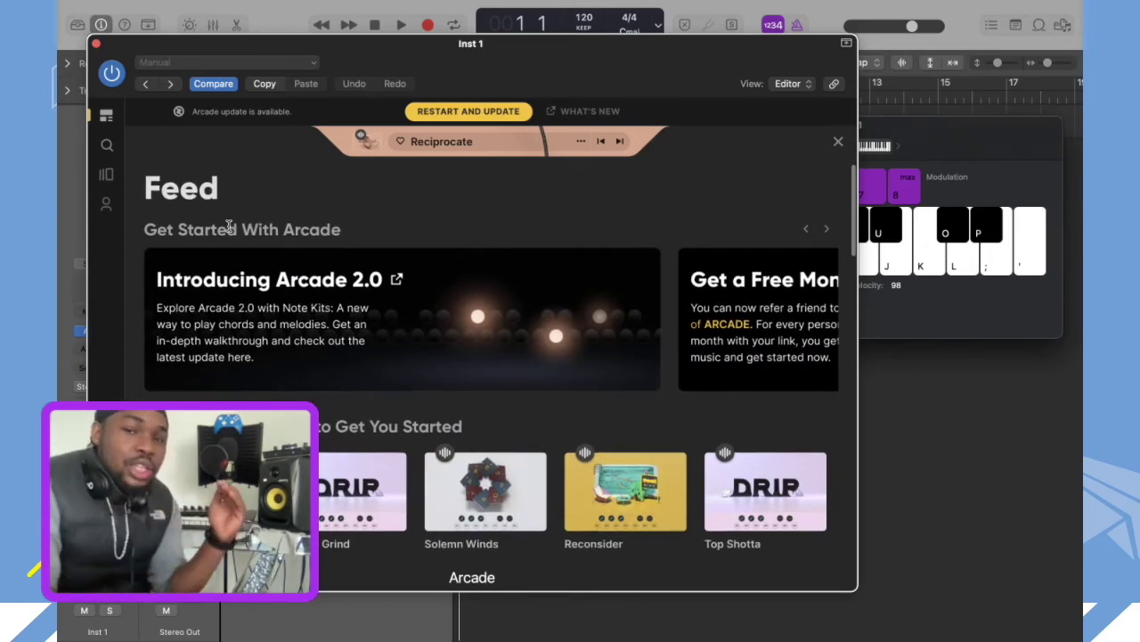
Step: Review the Feed's Hip Hop Sampler Kits and Hip Hop Note Kits, and return to the start of the Feed
{"action": "scroll", "coordinate": [229, 225], "scroll_direction": "down", "scroll_amount": 4}
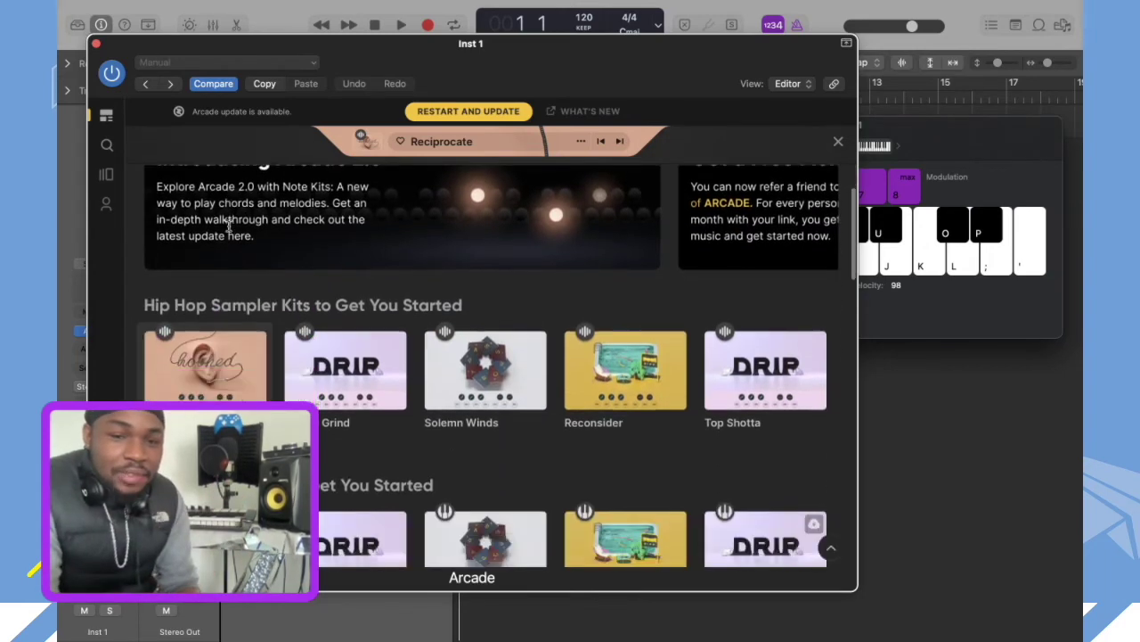
{"action": "scroll", "coordinate": [624, 306], "scroll_direction": "up", "scroll_amount": 4}
{"action": "scroll", "coordinate": [625, 305], "scroll_direction": "down", "scroll_amount": 5}
{"action": "scroll", "coordinate": [625, 306], "scroll_direction": "down", "scroll_amount": 2}
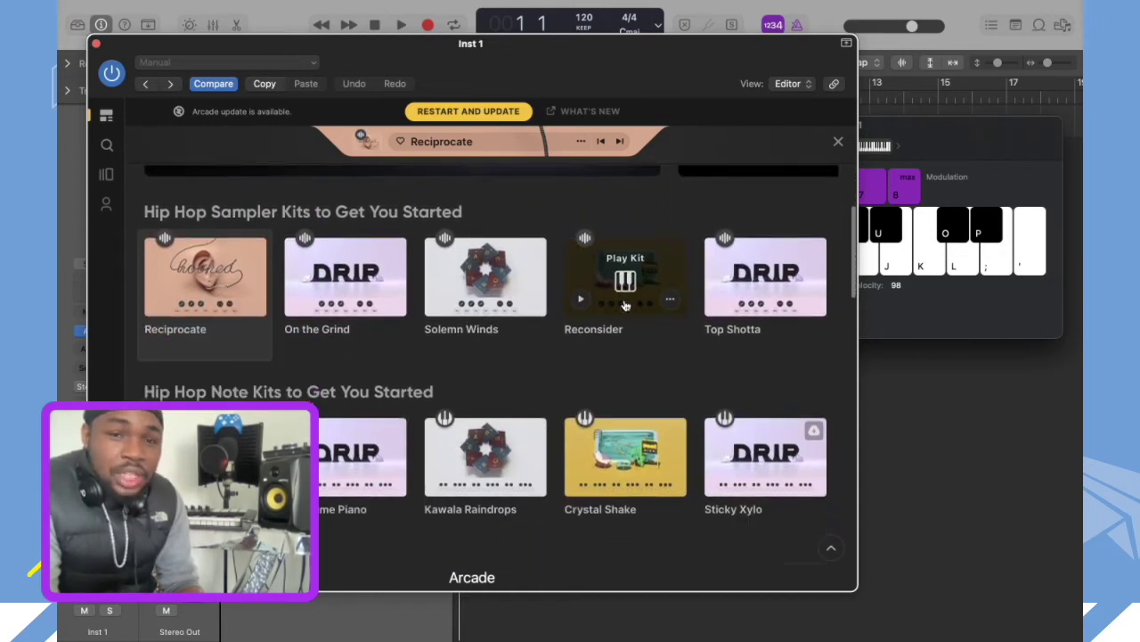
{"action": "scroll", "coordinate": [625, 305], "scroll_direction": "down", "scroll_amount": 2}
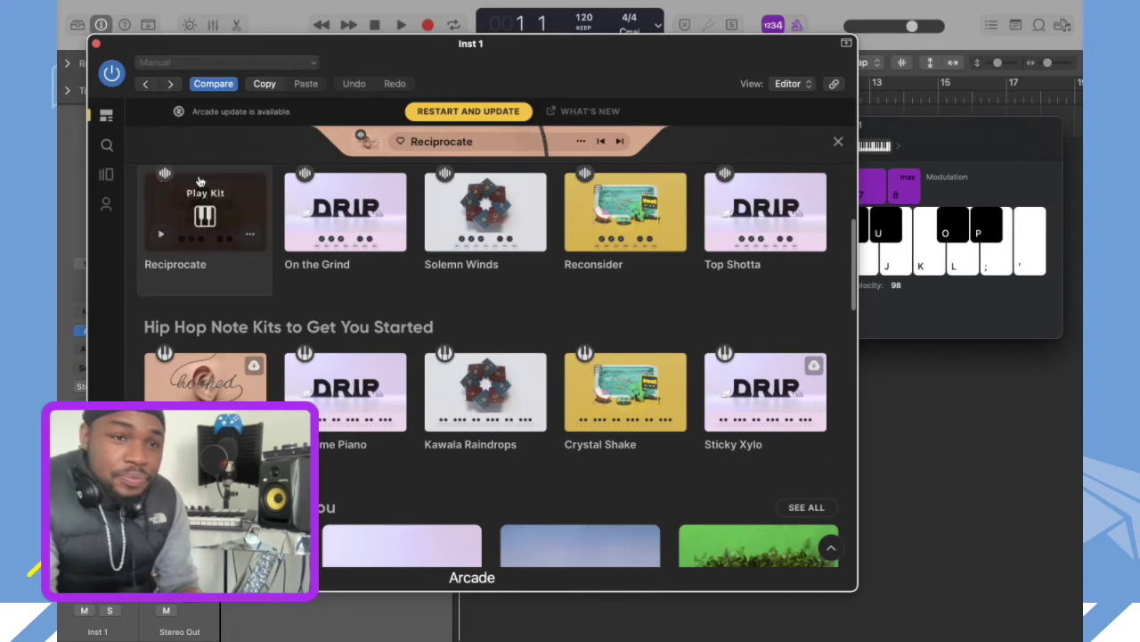
{"action": "left_click", "coordinate": [109, 121]}
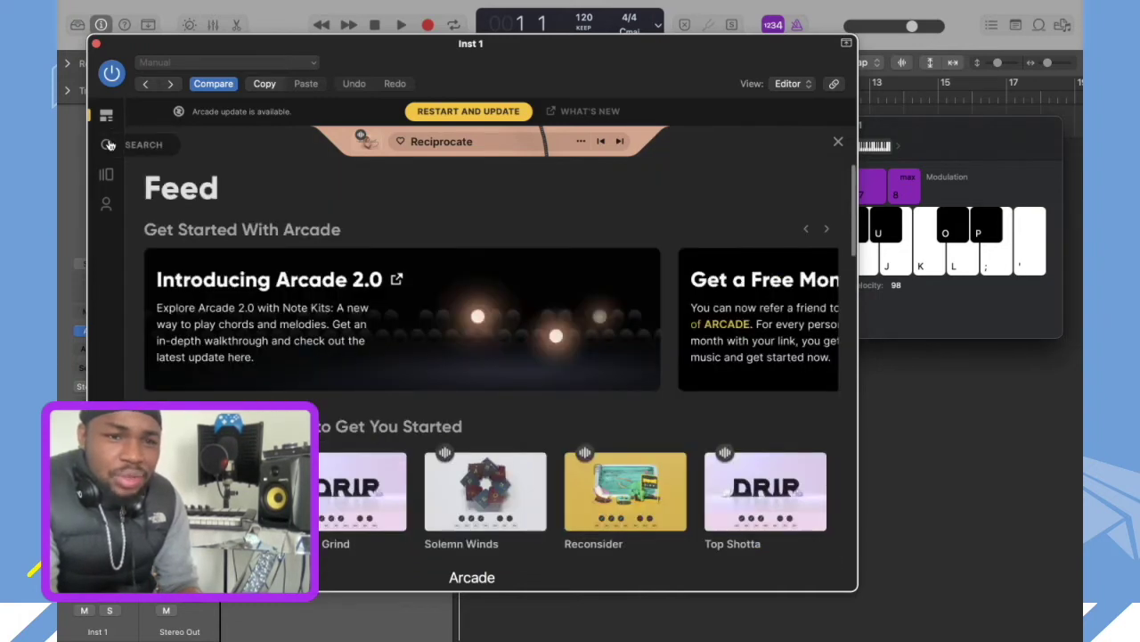
Step: Open Arcade's Search page and examine the genre and instrument filter options for Sampler Kits
{"action": "left_click", "coordinate": [109, 146]}
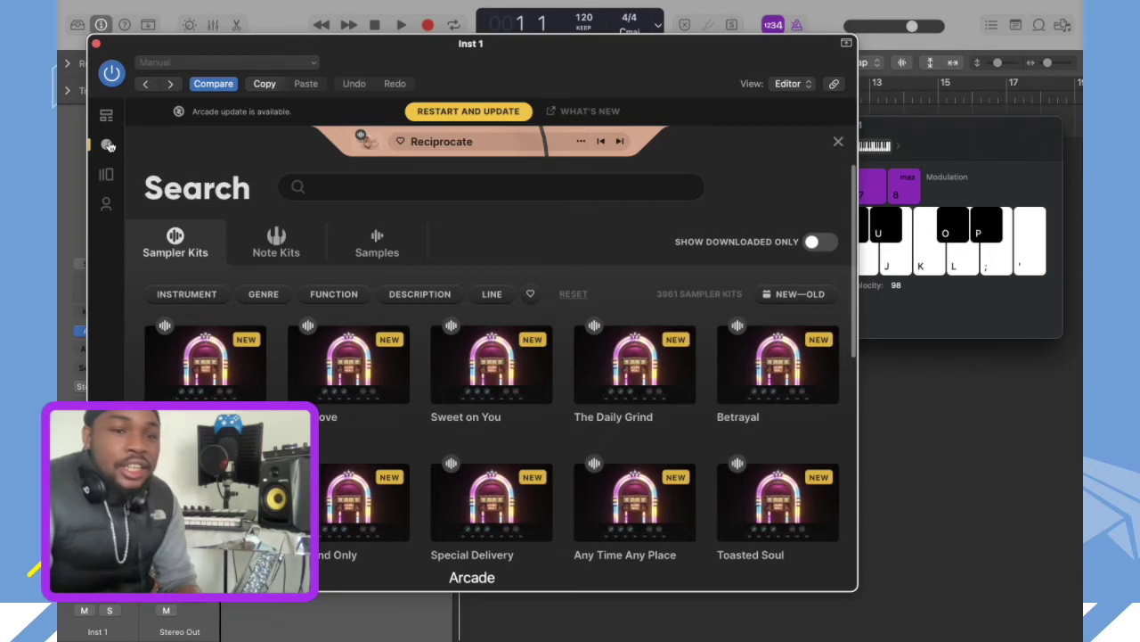
{"action": "left_click", "coordinate": [264, 291]}
{"action": "scroll", "coordinate": [312, 365], "scroll_direction": "down", "scroll_amount": 5}
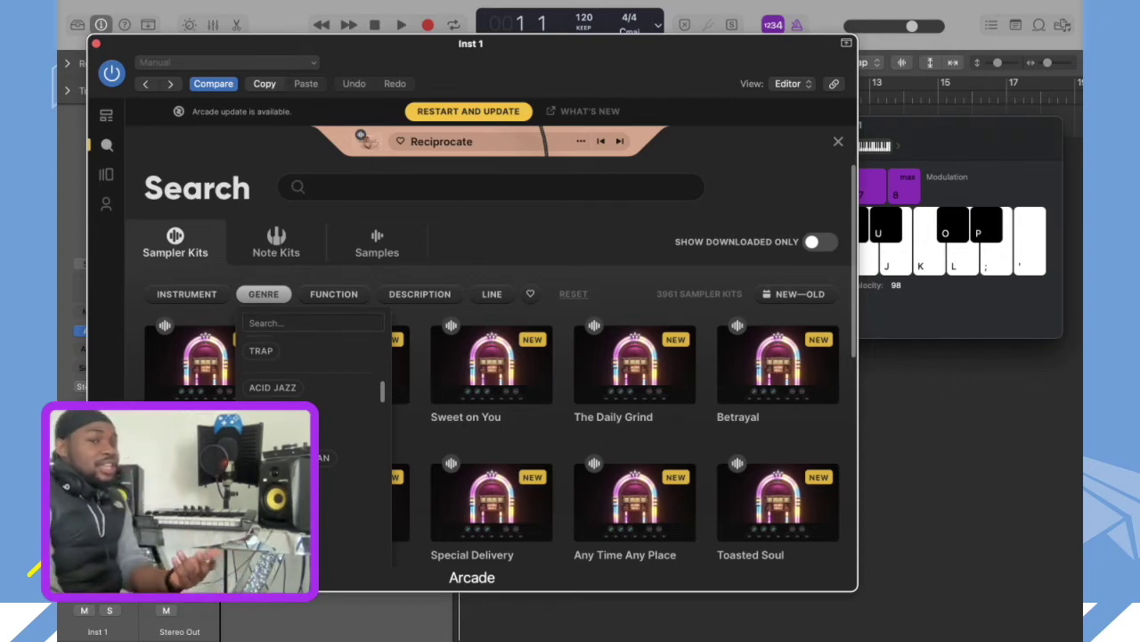
{"action": "scroll", "coordinate": [312, 374], "scroll_direction": "down", "scroll_amount": 4}
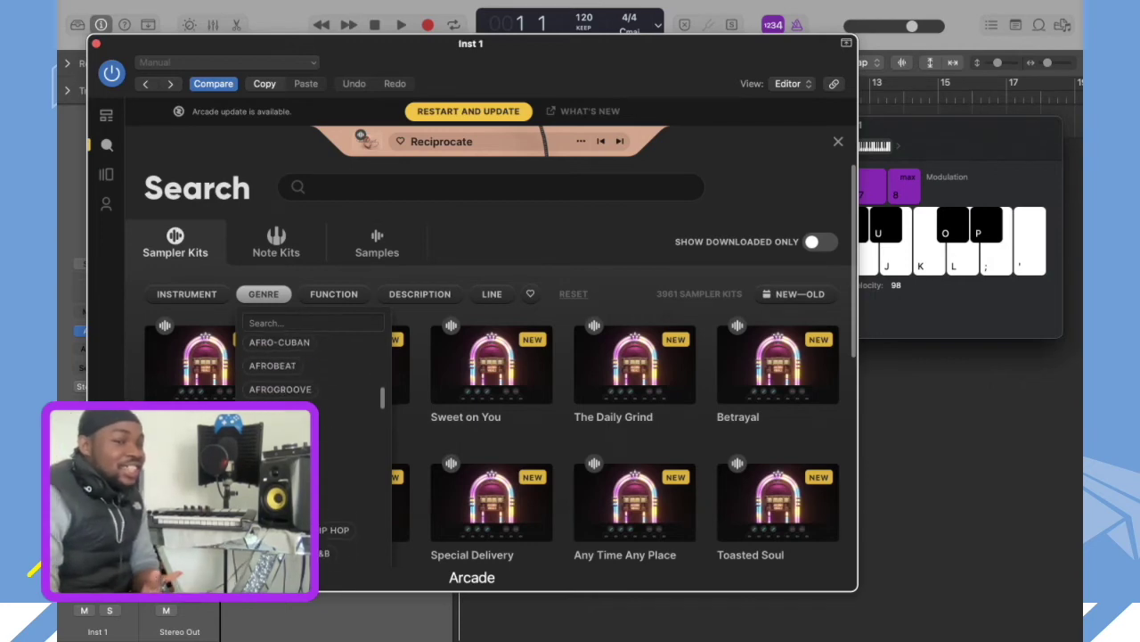
{"action": "scroll", "coordinate": [312, 375], "scroll_direction": "down", "scroll_amount": 2}
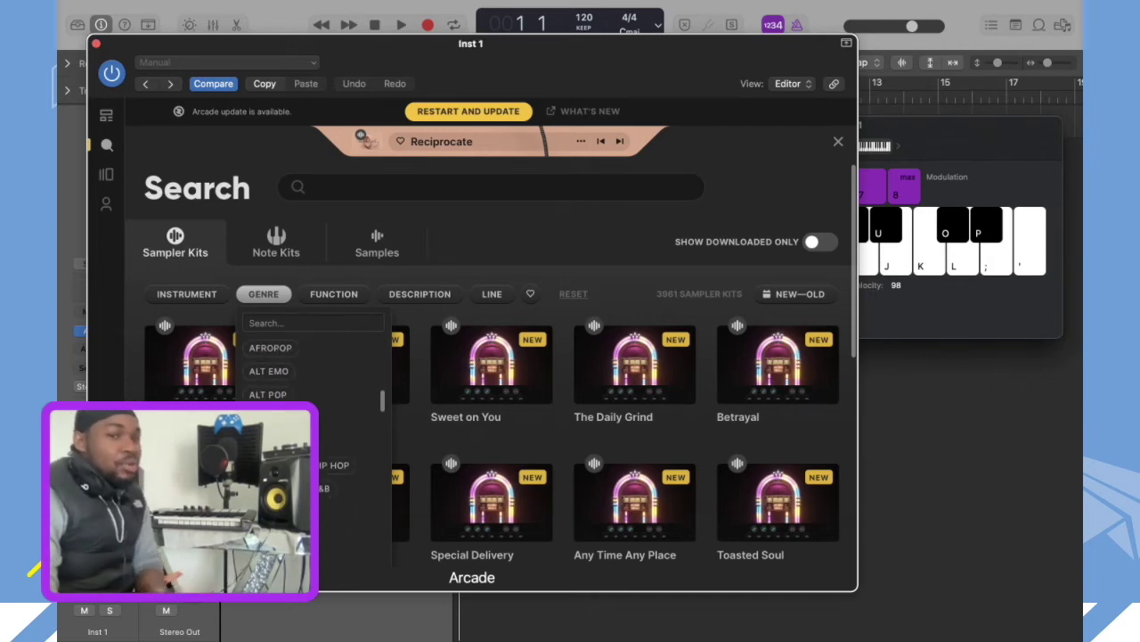
{"action": "left_click", "coordinate": [183, 296]}
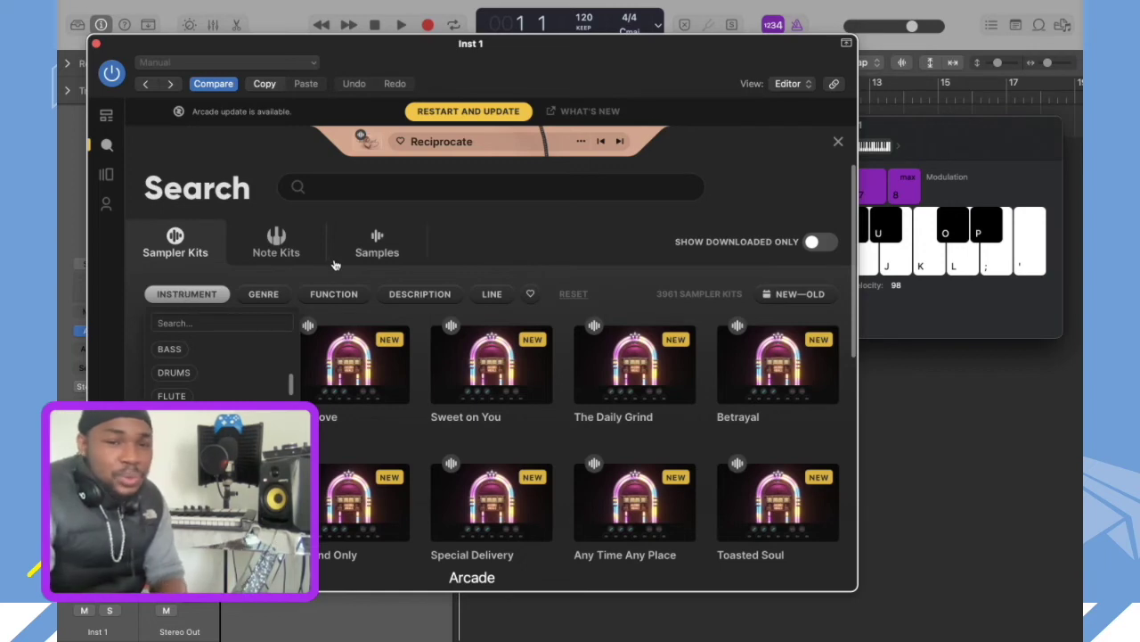
Step: Examine the Note Kits and Samples categories in Search, including the Generate Kit option for the first Ardent Vocals sample
{"action": "left_click", "coordinate": [303, 257]}
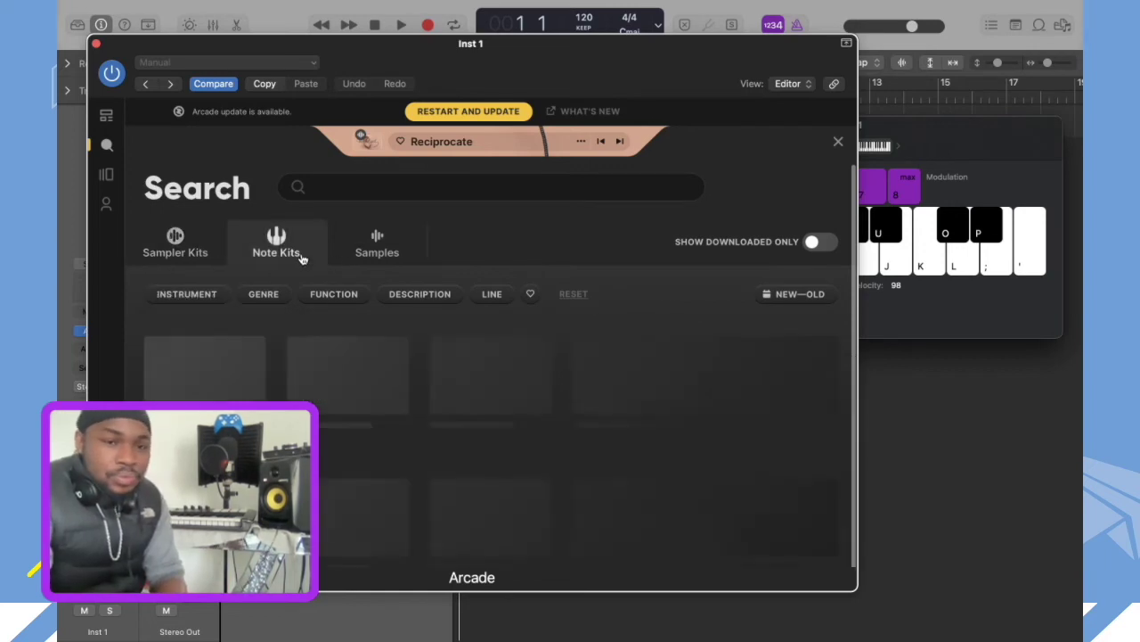
{"action": "left_click", "coordinate": [356, 238]}
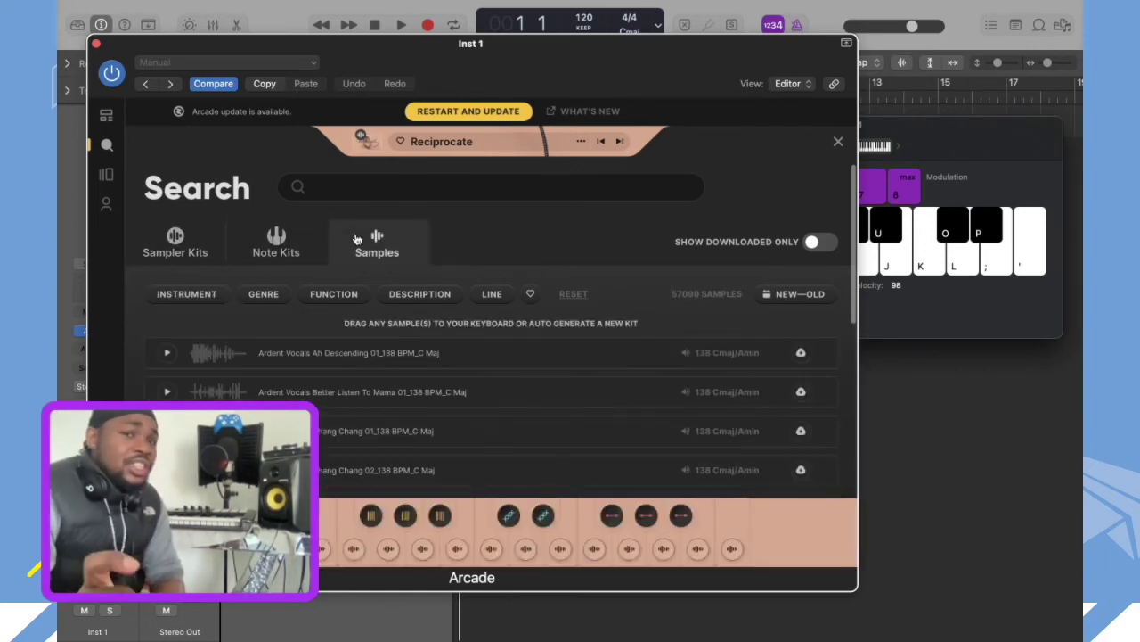
{"action": "scroll", "coordinate": [356, 239], "scroll_direction": "down", "scroll_amount": 1}
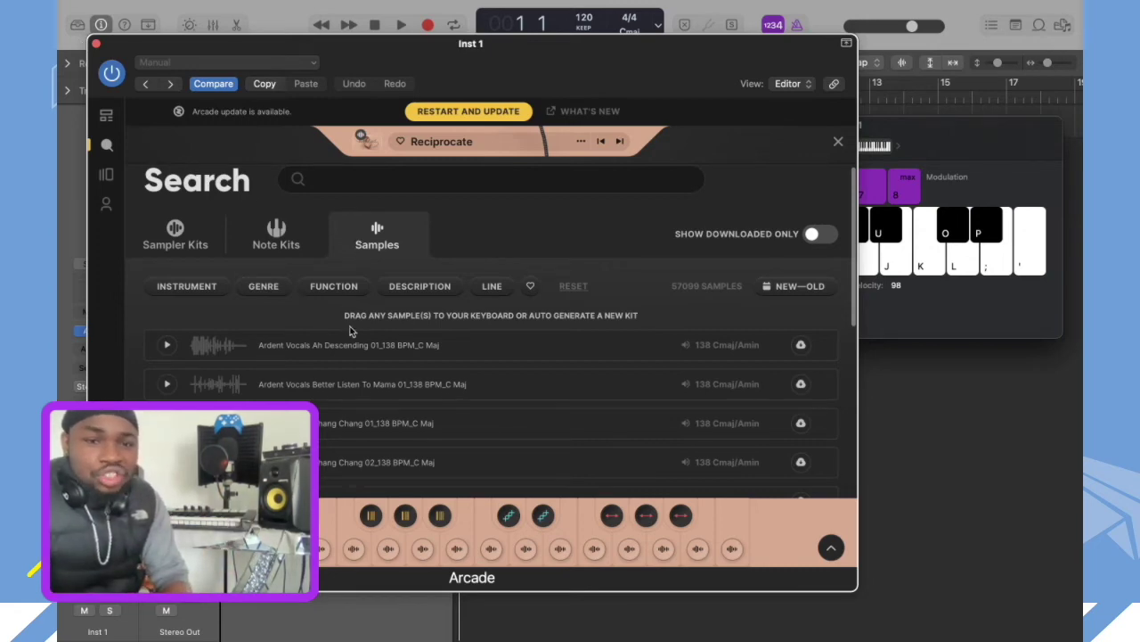
{"action": "mouse_move", "coordinate": [352, 339]}
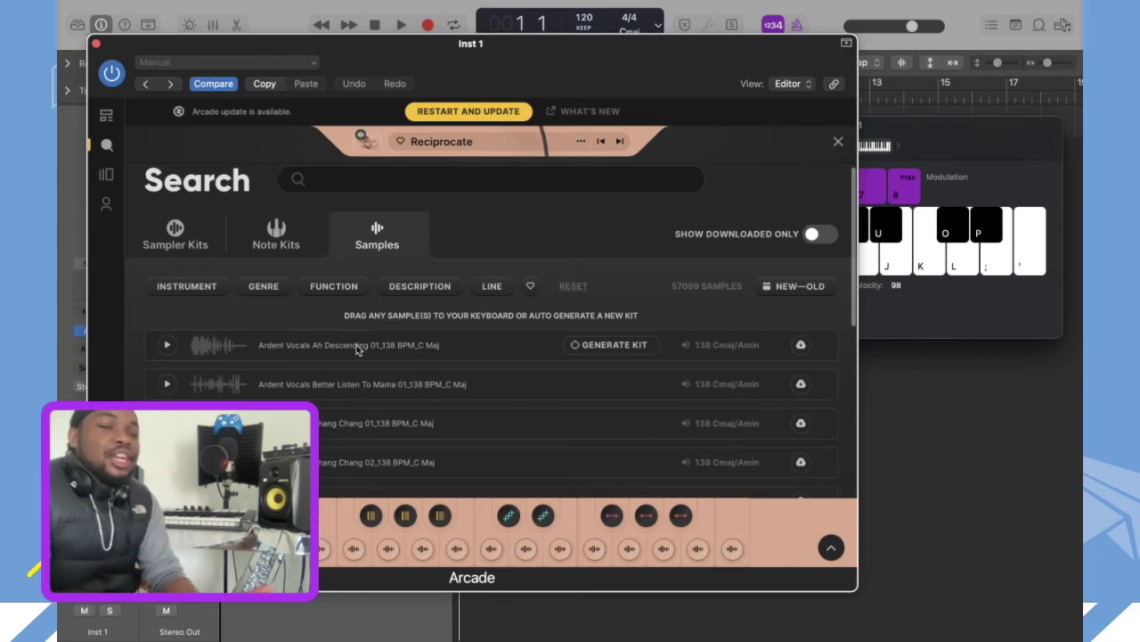
Step: Open the Lines library and look through the available Lines to the end of the list
{"action": "left_click", "coordinate": [106, 176]}
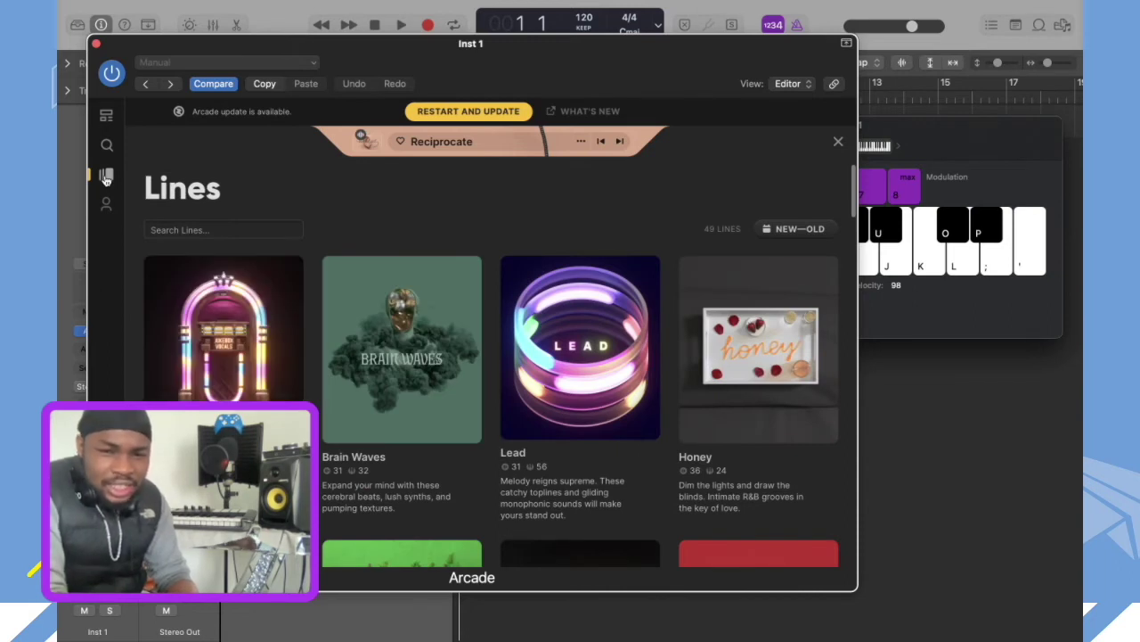
{"action": "scroll", "coordinate": [360, 296], "scroll_direction": "down", "scroll_amount": 1}
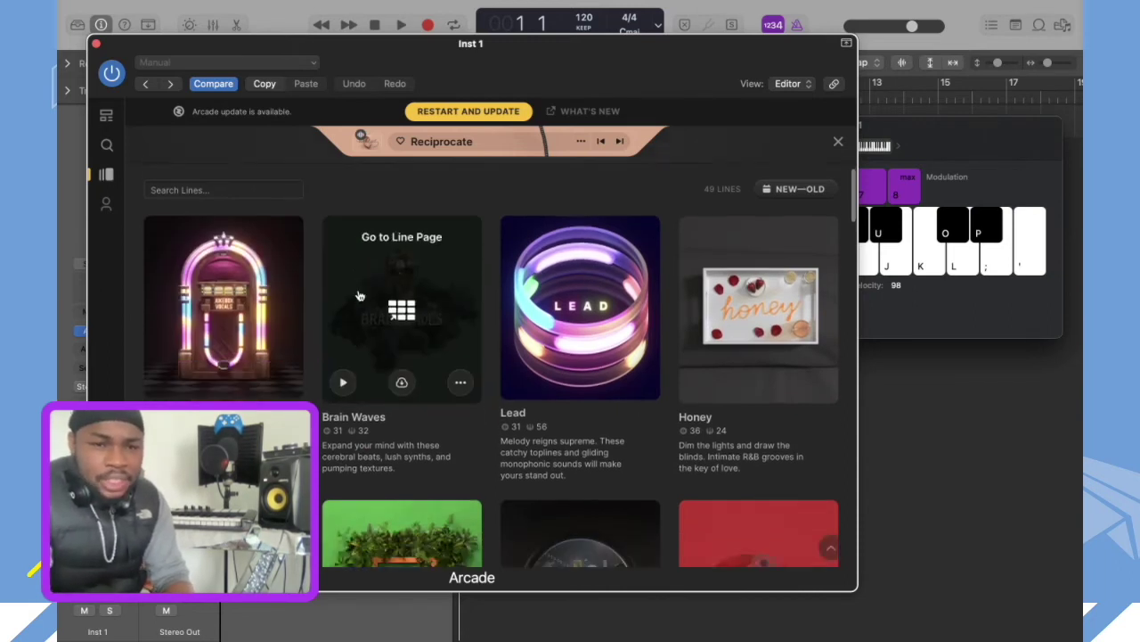
{"action": "scroll", "coordinate": [360, 295], "scroll_direction": "up", "scroll_amount": 1}
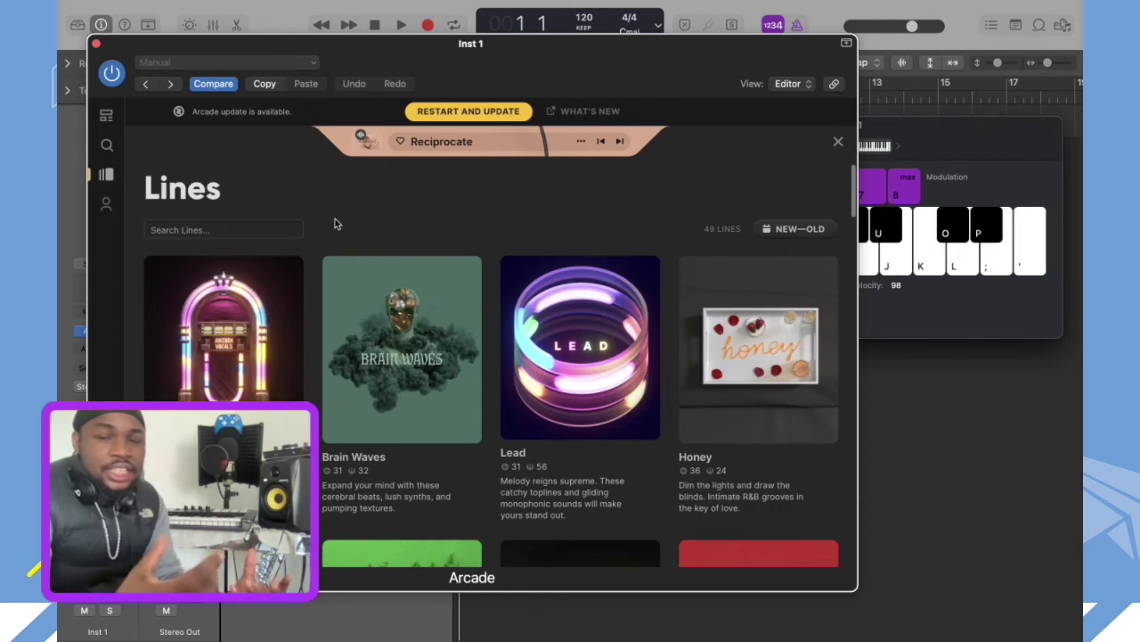
{"action": "left_click", "coordinate": [797, 229]}
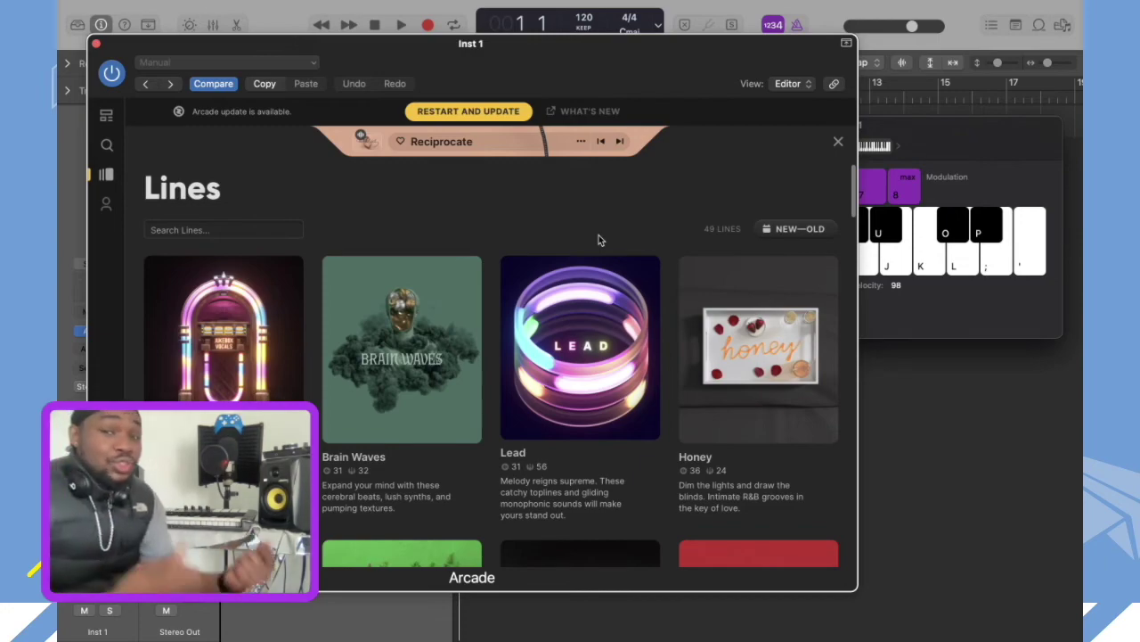
{"action": "scroll", "coordinate": [599, 239], "scroll_direction": "down", "scroll_amount": 20}
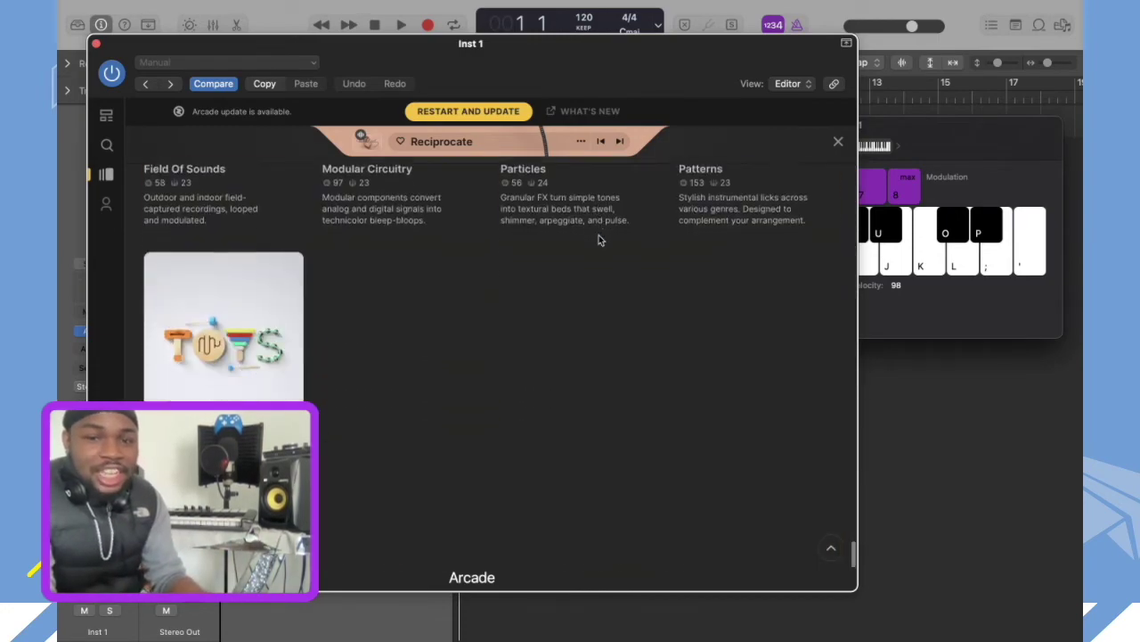
{"action": "scroll", "coordinate": [598, 239], "scroll_direction": "up", "scroll_amount": 20}
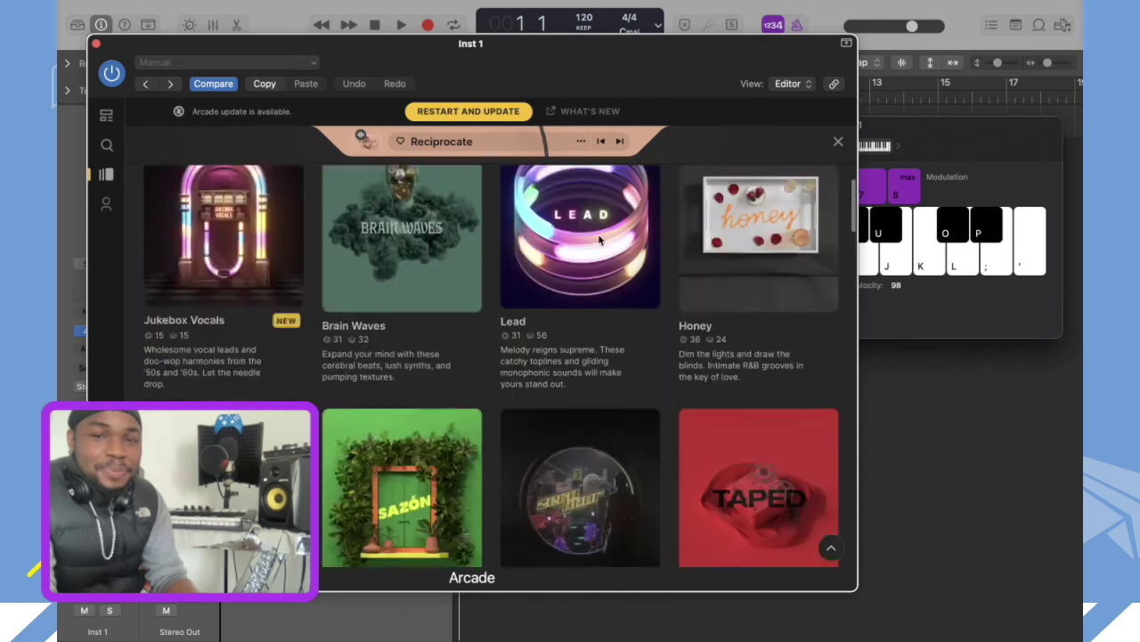
Step: Open Your Stuff and examine its Sampler Kits, Note Kits and Your Samples collections
{"action": "left_click", "coordinate": [107, 204]}
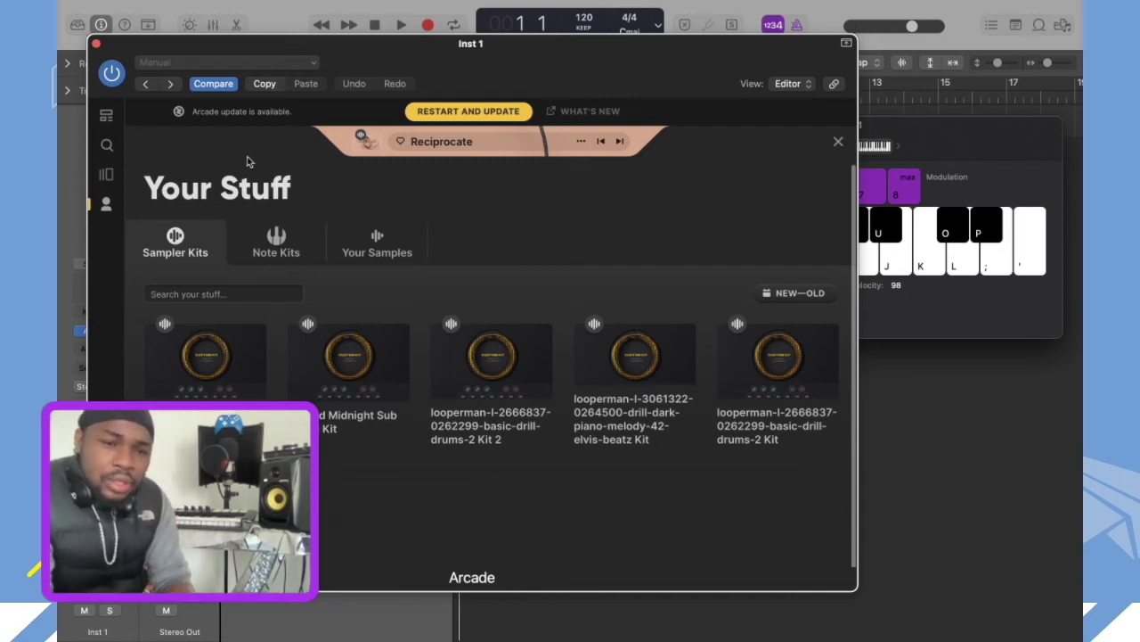
{"action": "left_click", "coordinate": [269, 240]}
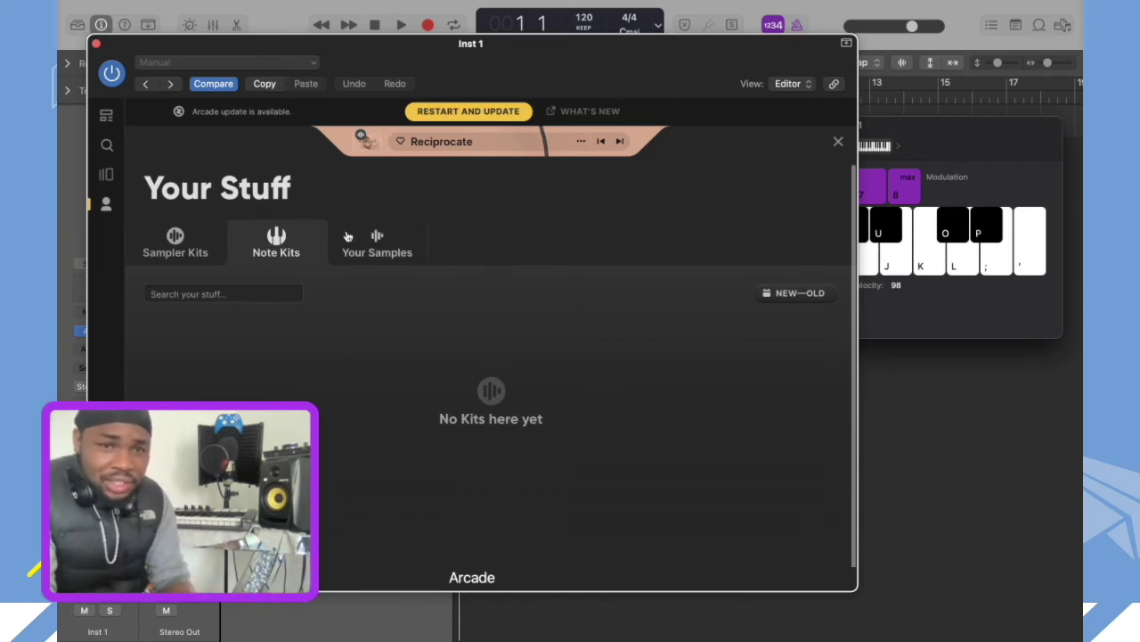
{"action": "left_click", "coordinate": [377, 242]}
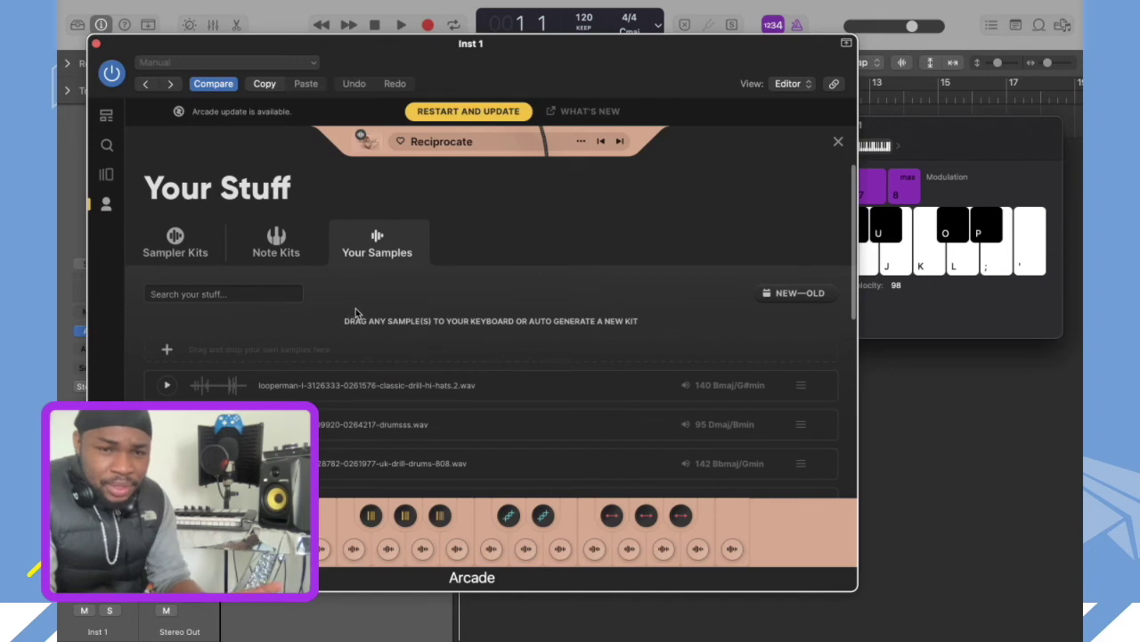
{"action": "scroll", "coordinate": [354, 312], "scroll_direction": "down", "scroll_amount": 3}
{"action": "scroll", "coordinate": [355, 311], "scroll_direction": "up", "scroll_amount": 3}
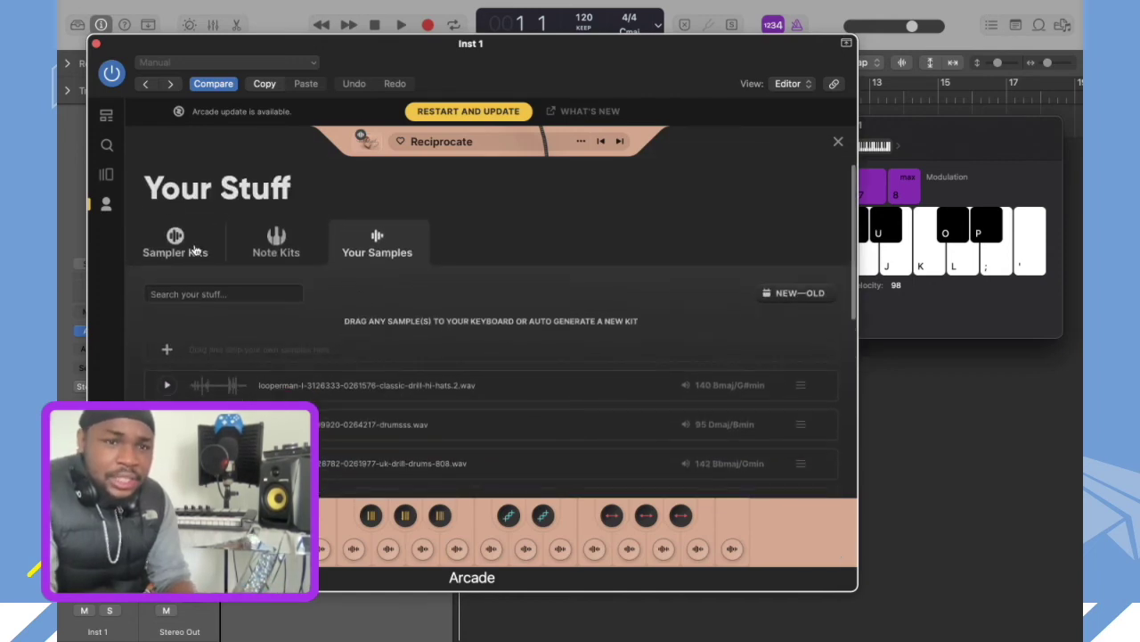
Step: Revisit the Sampler Kits in Your Stuff, then the Lines and Search pages
{"action": "left_click", "coordinate": [192, 247]}
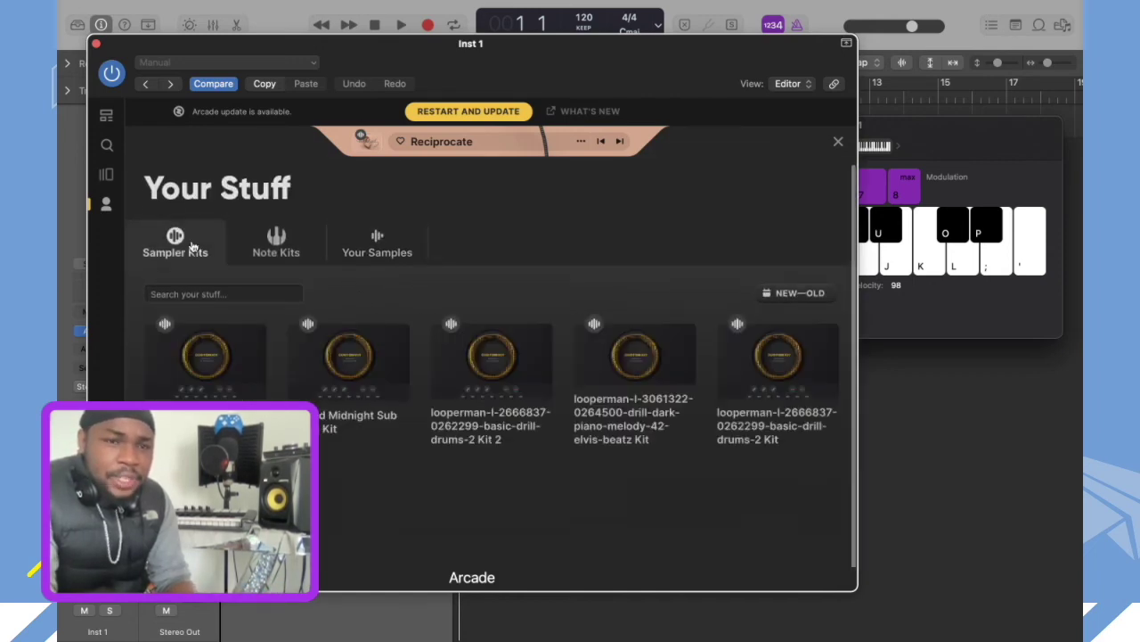
{"action": "left_click", "coordinate": [105, 175]}
{"action": "left_click", "coordinate": [106, 144]}
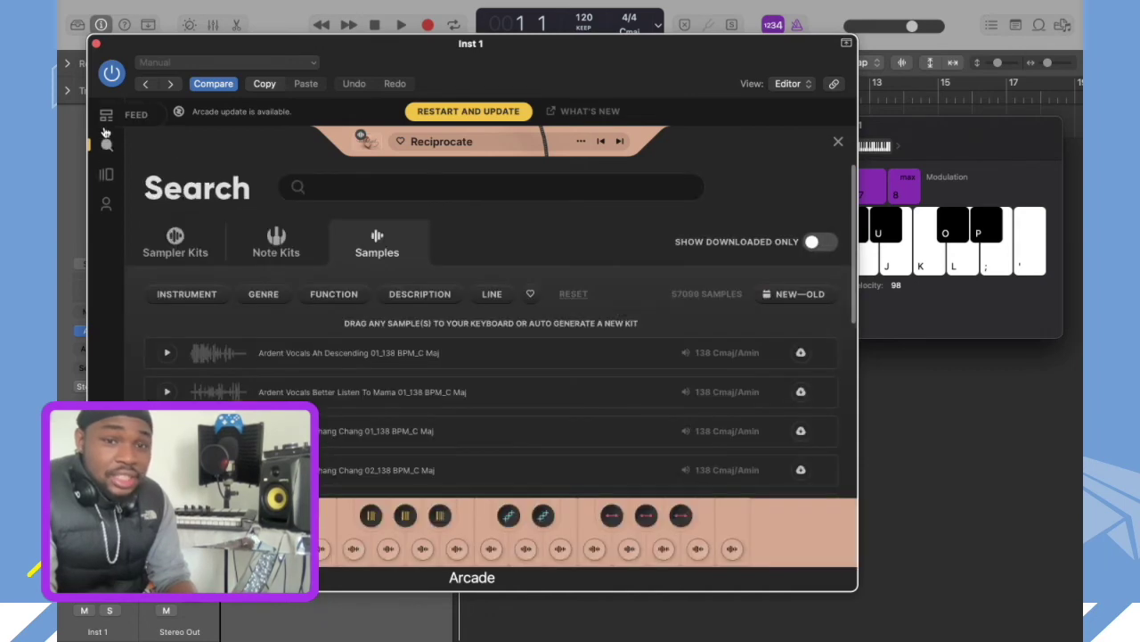
Step: Load the Nighttime Piano kit from the Feed's Hip Hop Note Kits to Get You Started
{"action": "left_click", "coordinate": [104, 129]}
{"action": "scroll", "coordinate": [187, 374], "scroll_direction": "down", "scroll_amount": 5}
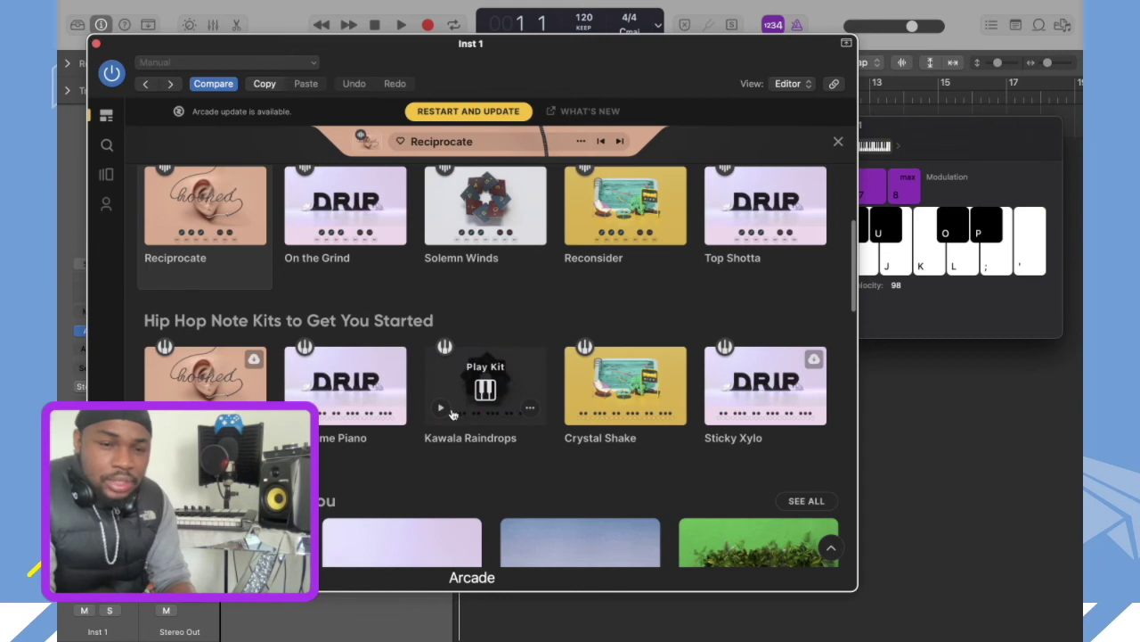
{"action": "scroll", "coordinate": [321, 392], "scroll_direction": "down", "scroll_amount": 3}
{"action": "left_click", "coordinate": [351, 234]}
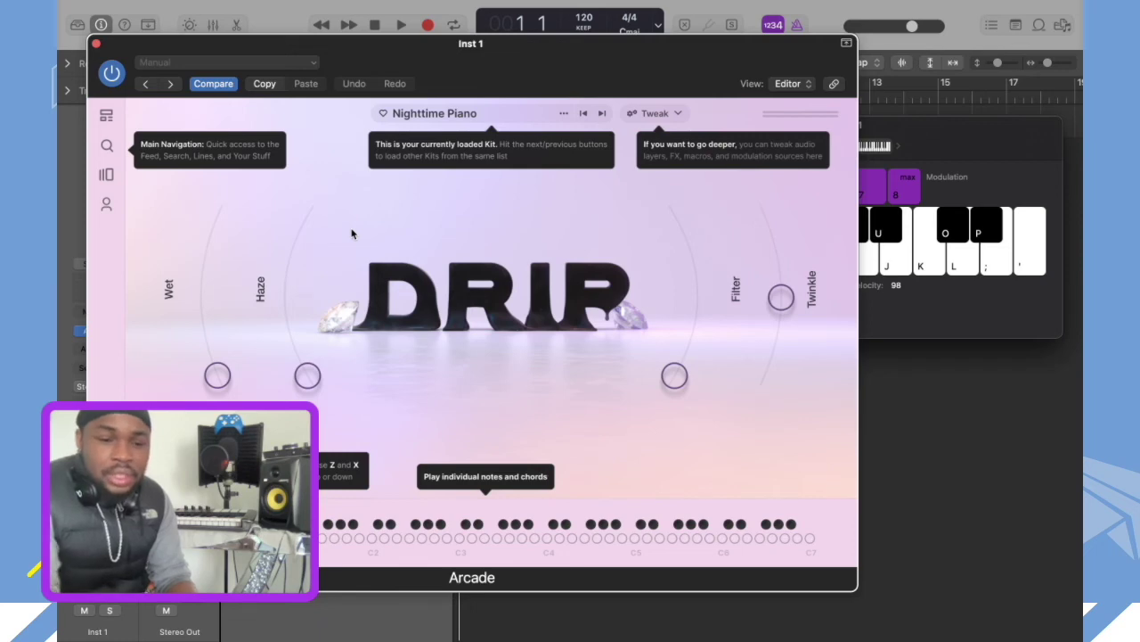
Step: Bring Musical Typing to the front and play a short melody of G, A, B and C notes on the Nighttime Piano kit
{"action": "key", "text": "super+k"}
{"action": "key", "text": "super+k"}
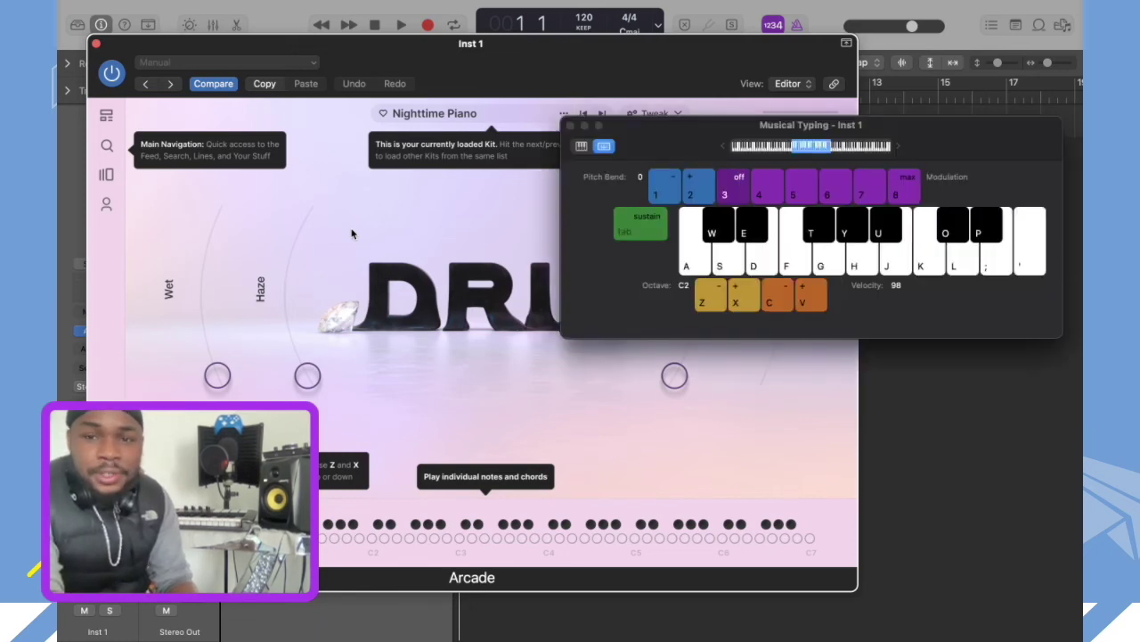
{"action": "key", "text": "h"}
{"action": "key", "text": "j"}
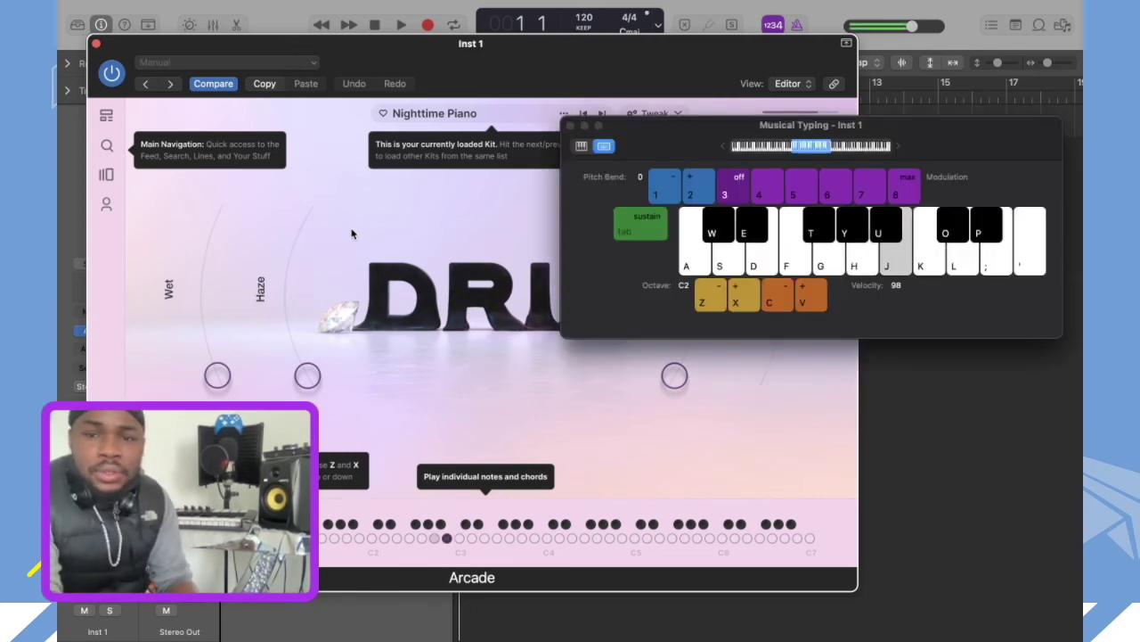
{"action": "key", "text": "h"}
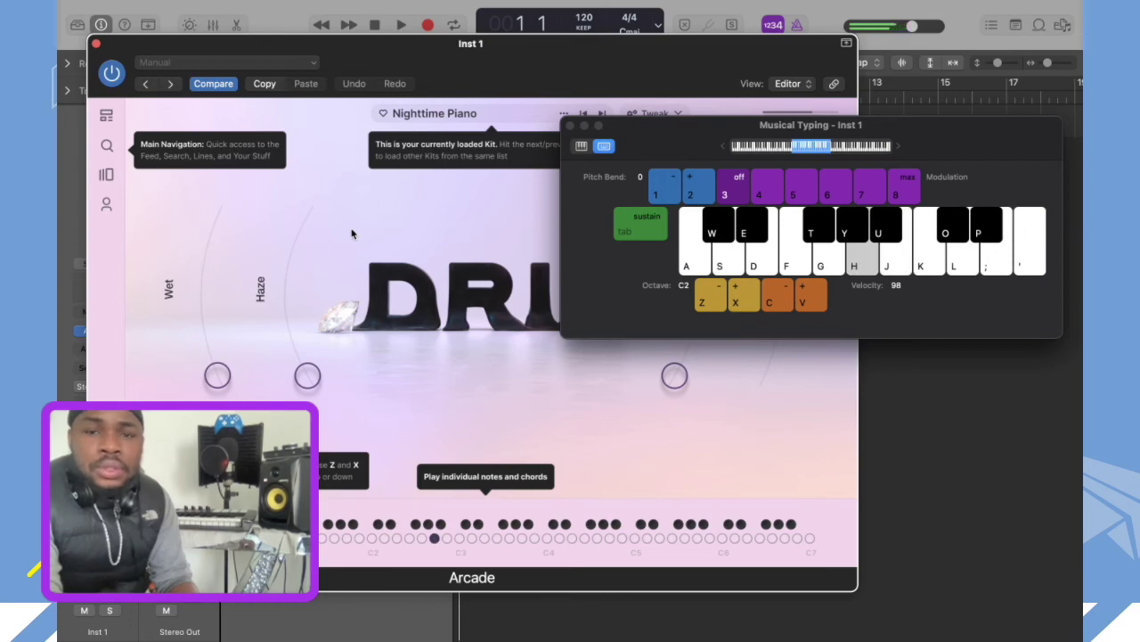
{"action": "key", "text": "j"}
{"action": "key", "text": "h"}
{"action": "key", "text": "j"}
{"action": "key", "text": "k"}
{"action": "key", "text": "j"}
{"action": "key", "text": "g"}
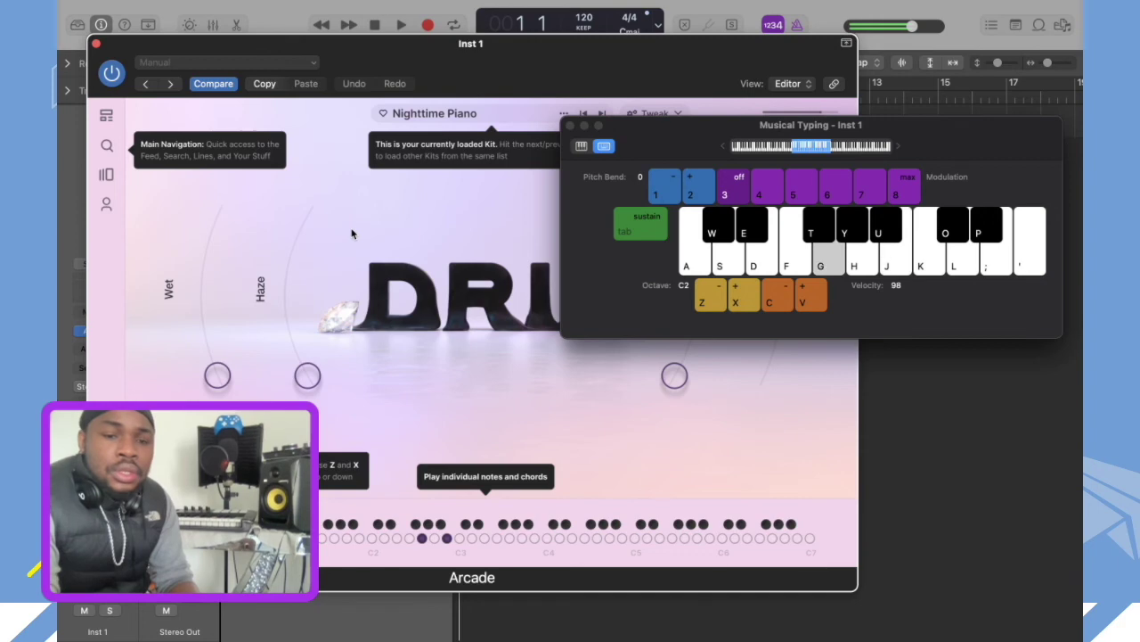
{"action": "key", "text": "h"}
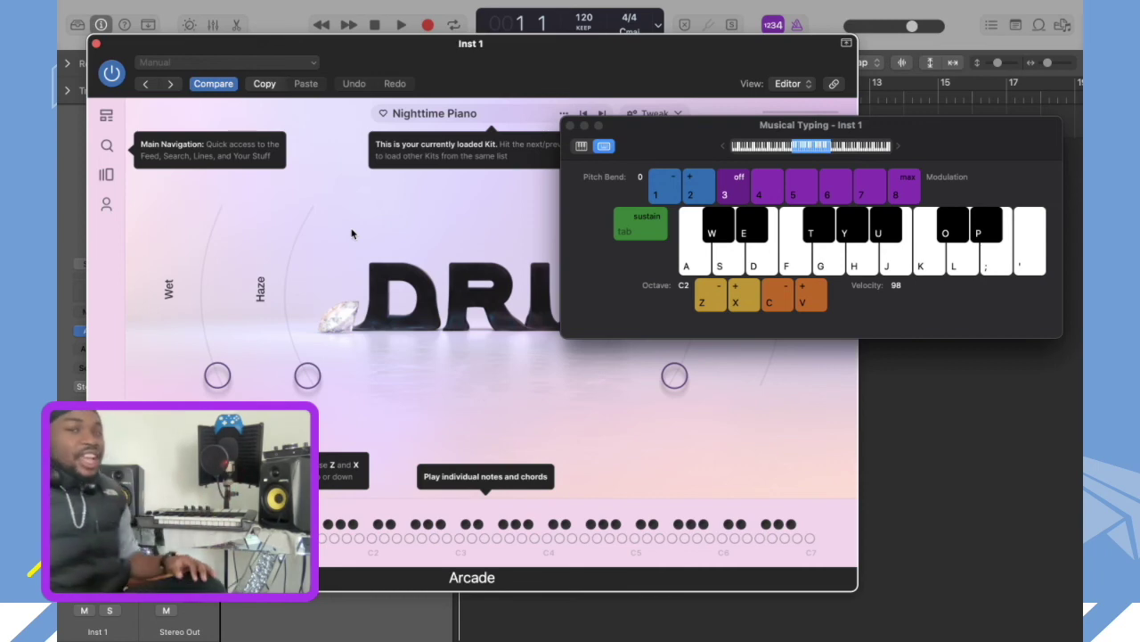
Step: Close Musical Typing and return to Arcade's Feed page
{"action": "left_click", "coordinate": [570, 126]}
{"action": "left_click", "coordinate": [108, 117]}
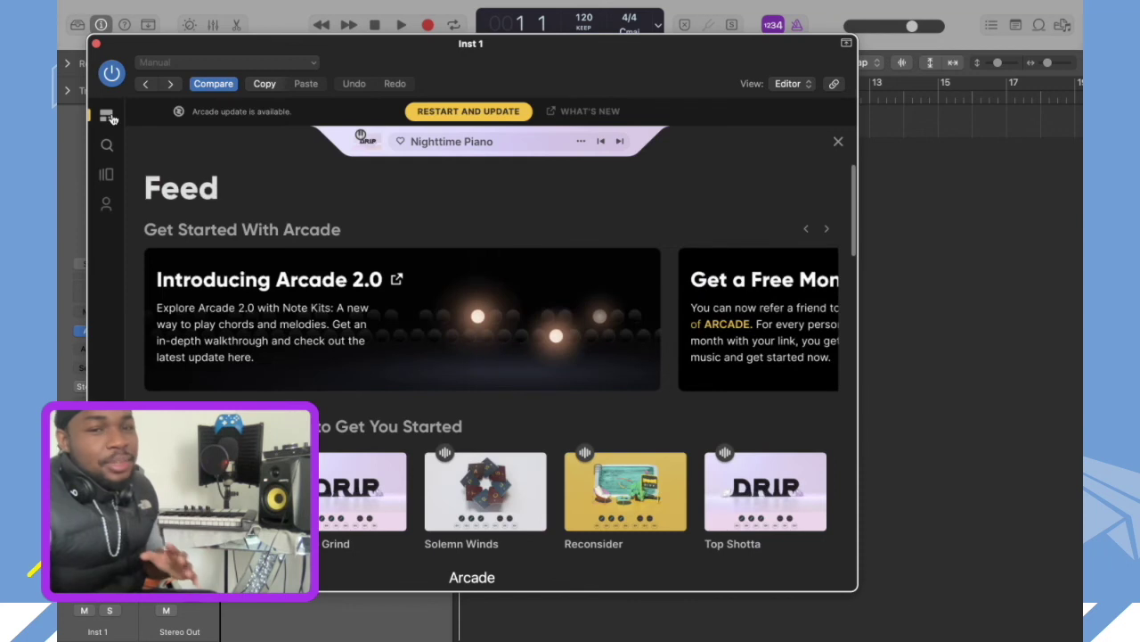